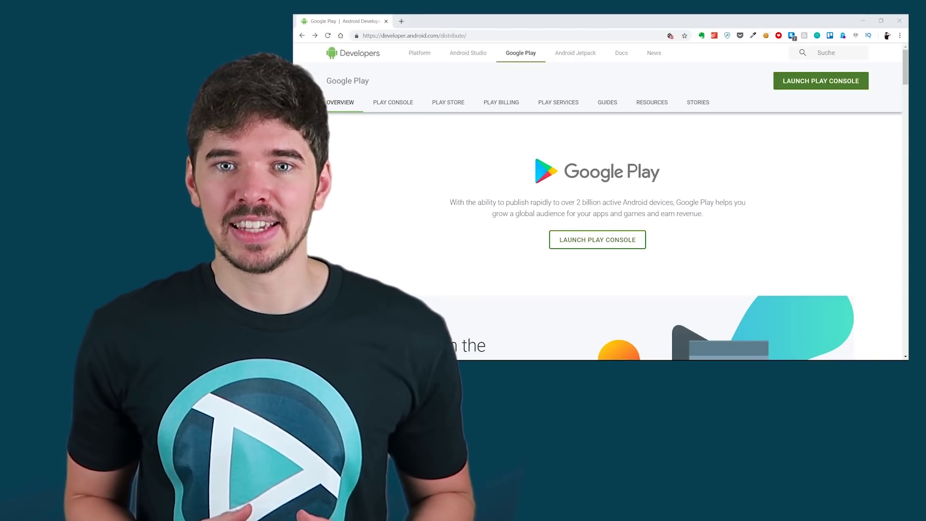
# Create a new app titled 'Crazy Plane'.
pyautogui.click(858, 132)
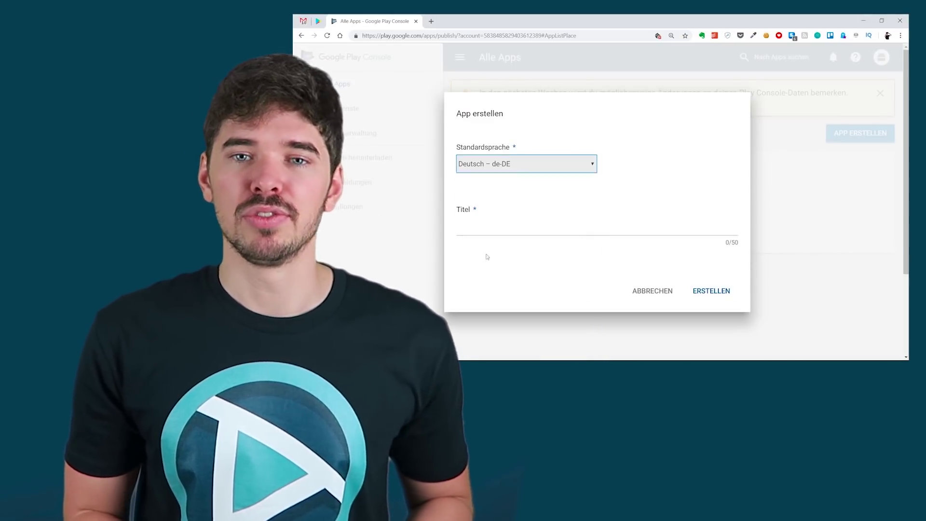
pyautogui.write('Crazy Plane')
pyautogui.click(711, 291)
pyautogui.click(637, 57)
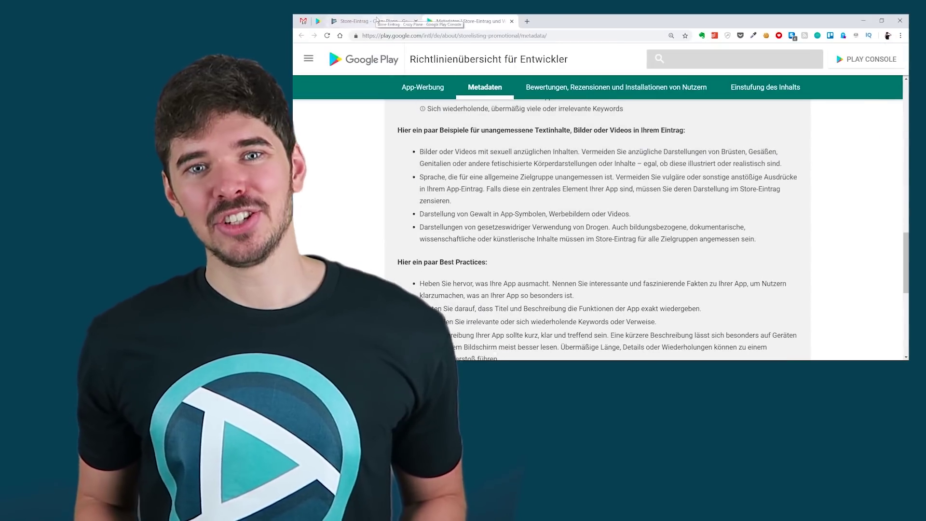
# On the Crazy Plane store listing, enter 'Für alle überquerten Hindernisse erhältst du einen Punkt.'.
pyautogui.click(377, 21)
pyautogui.write('Für alle überquerten Hindernisse erhältst du einen Punkt.')
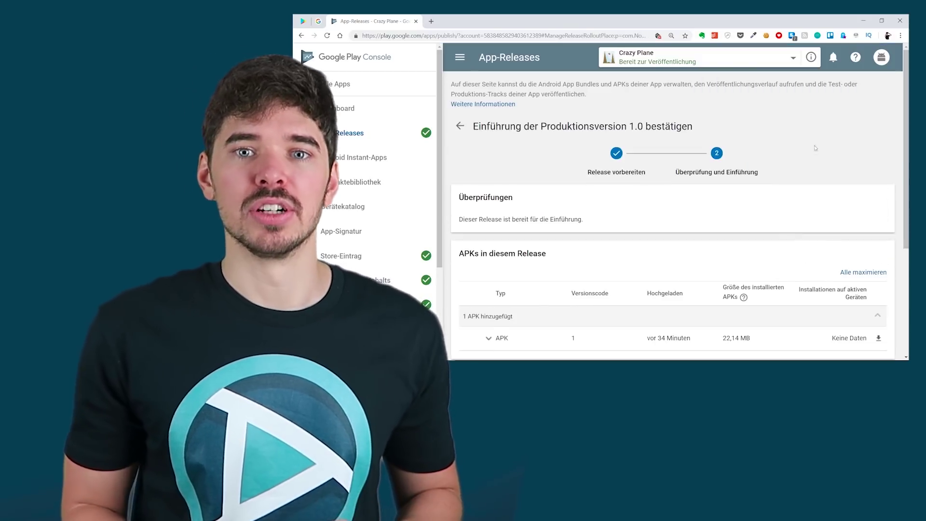
pyautogui.scroll(-4, 816, 148)
pyautogui.scroll(-1, 447, 165)
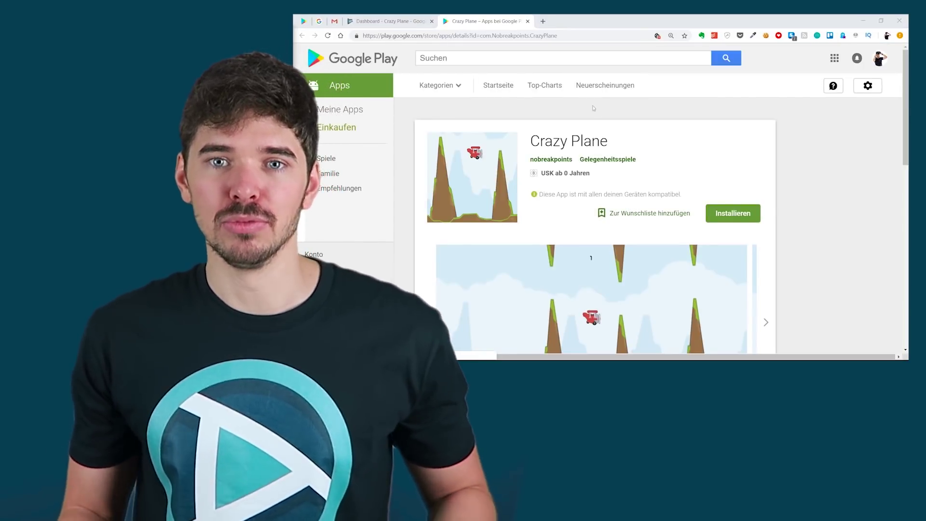
pyautogui.scroll(-1, 615, 126)
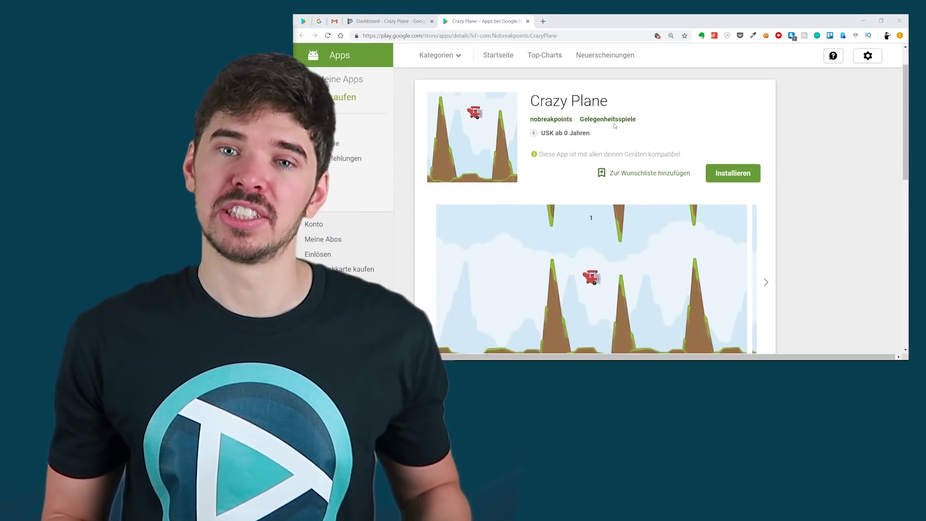
pyautogui.scroll(-10, 613, 154)
# Review the live listing and advance to the next Crazy Plane screenshot.
pyautogui.scroll(8, 610, 176)
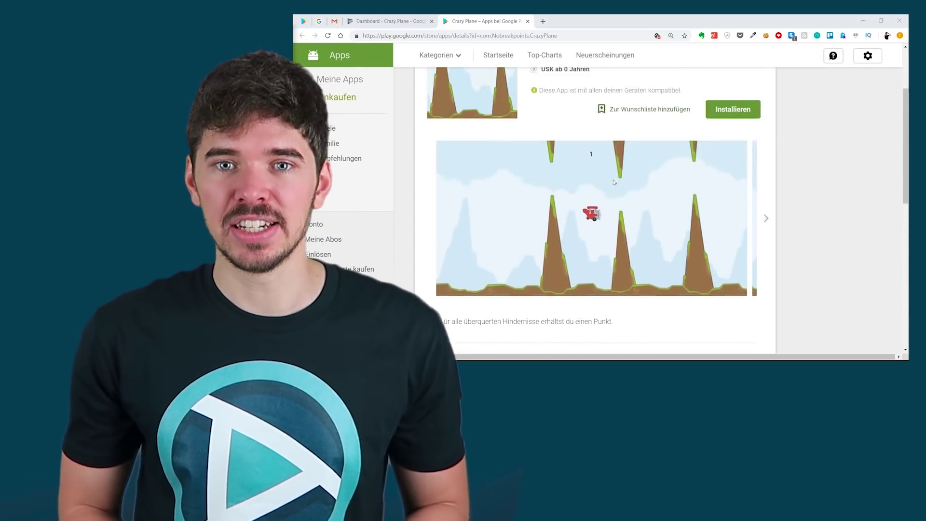
pyautogui.scroll(3, 615, 181)
pyautogui.scroll(-1, 615, 173)
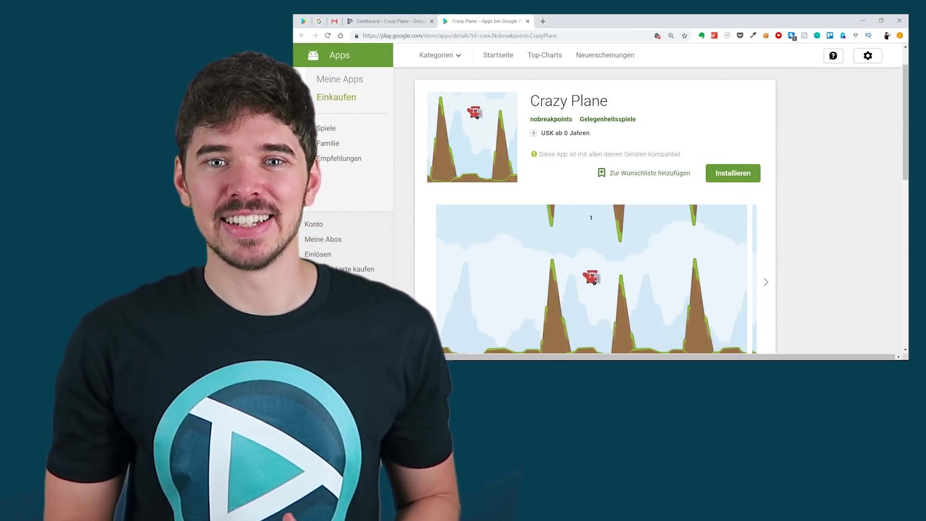
pyautogui.scroll(-1, 560, 110)
pyautogui.scroll(1, 589, 119)
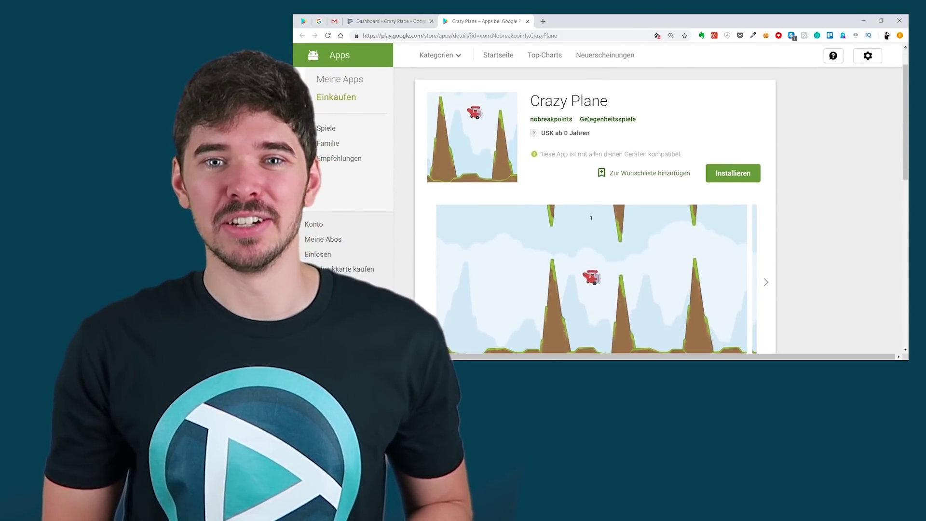
pyautogui.scroll(-2, 589, 119)
pyautogui.click(766, 202)
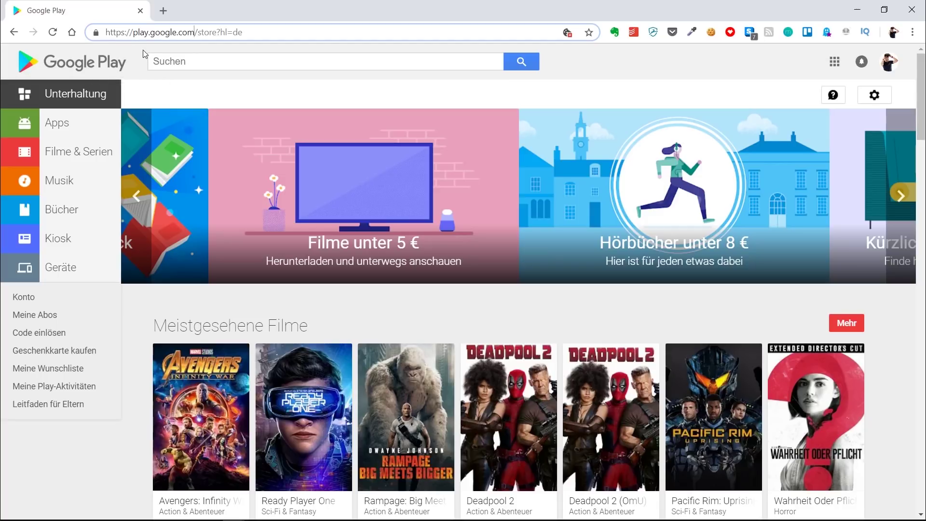
# Highlight the play.google.com address and browse the Unterhaltung page's Meistgesehene Filme row.
pyautogui.moveTo(134, 33); pyautogui.dragTo(194, 33)
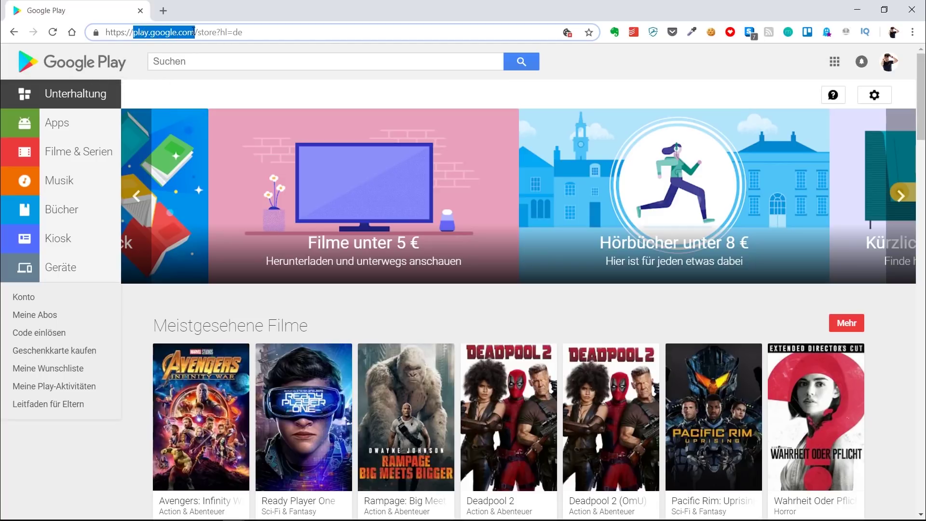
pyautogui.scroll(-1, 434, 232)
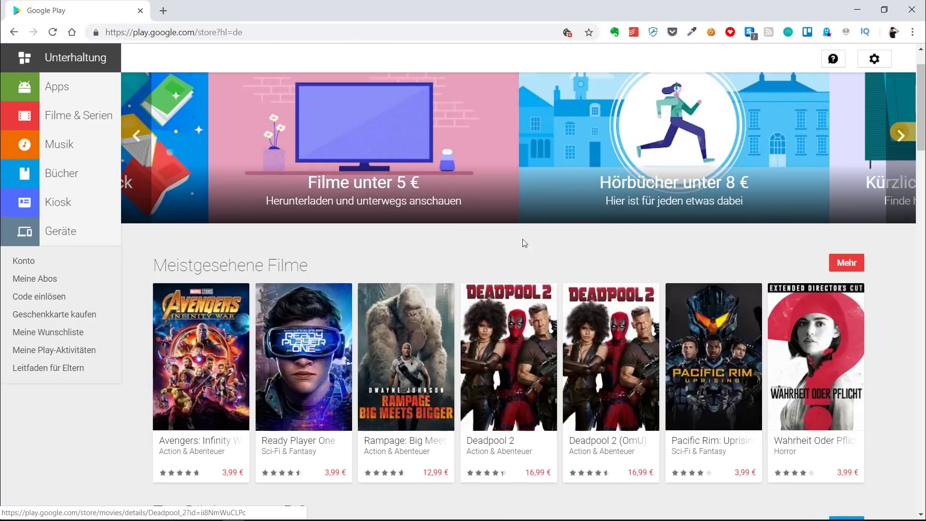
pyautogui.scroll(1, 525, 241)
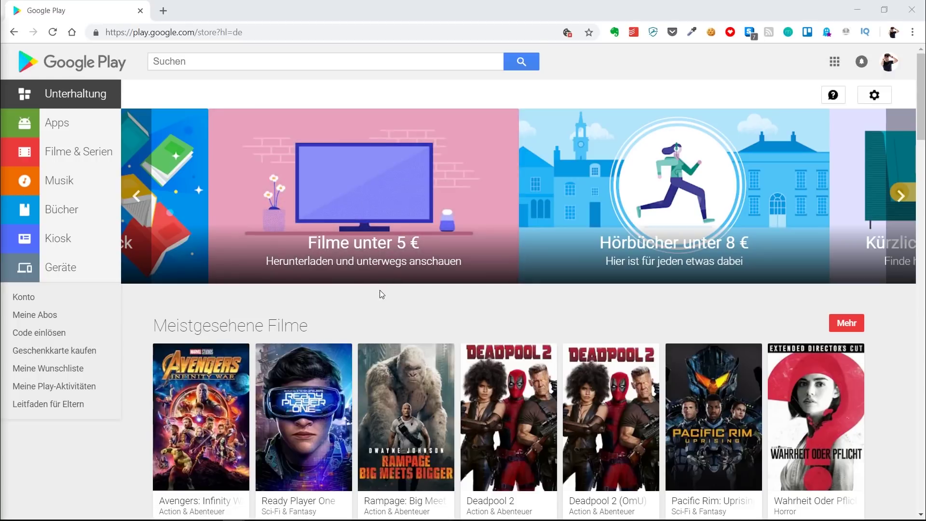
pyautogui.scroll(-1, 482, 292)
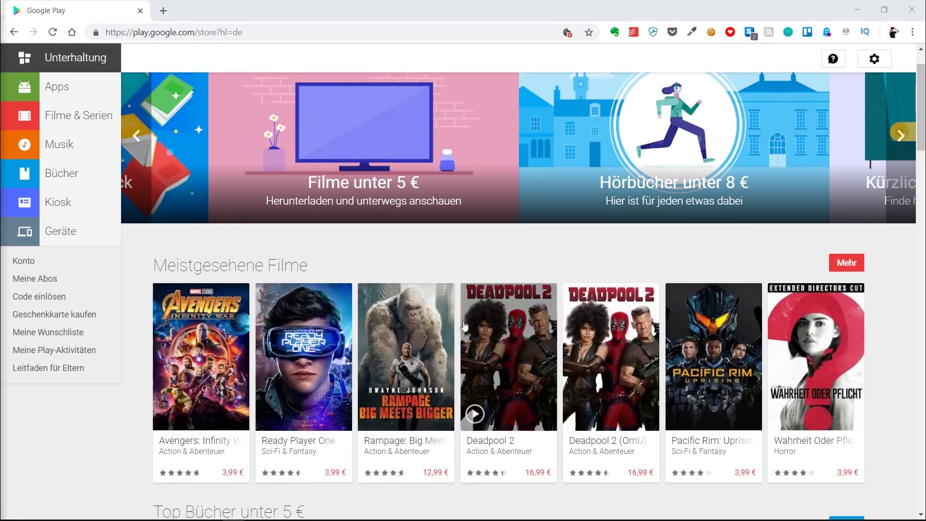
pyautogui.scroll(1, 464, 327)
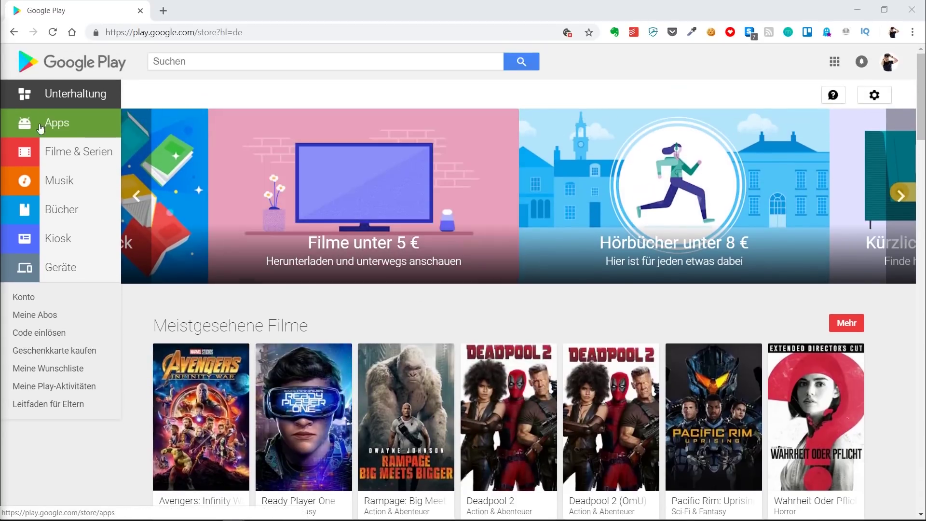
# Switch to Apps and show the Kategorien list with genres like Abenteuer and Brettspiele.
pyautogui.click(68, 124)
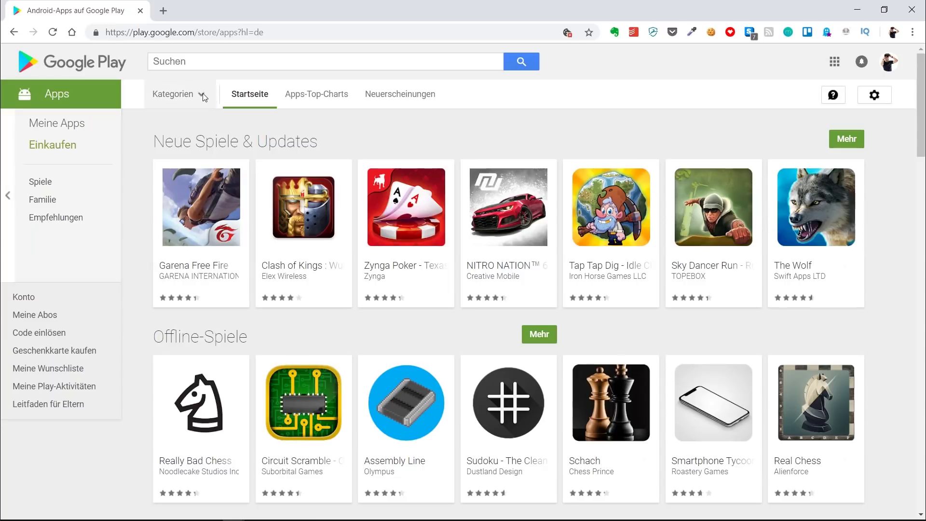
pyautogui.click(203, 93)
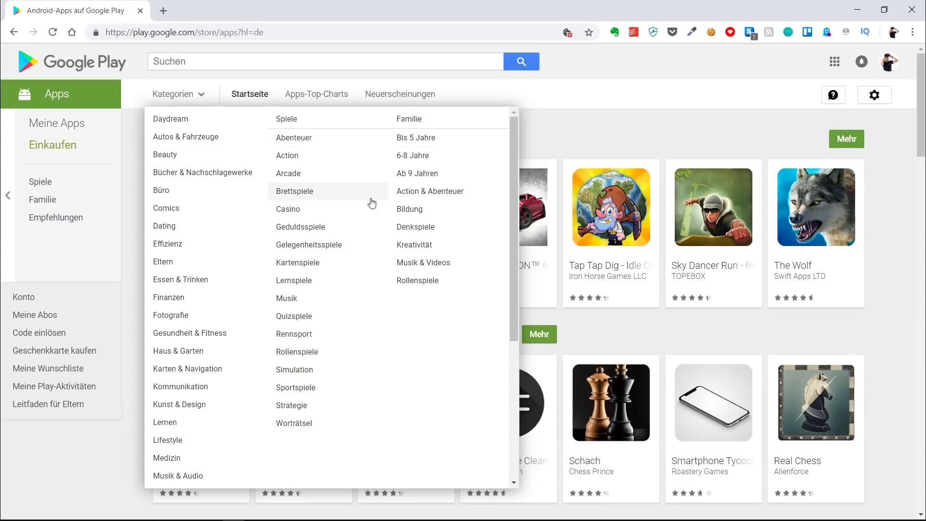
# Search for 'fallout shelter' and open the Fallout Shelter app page.
pyautogui.click(196, 64)
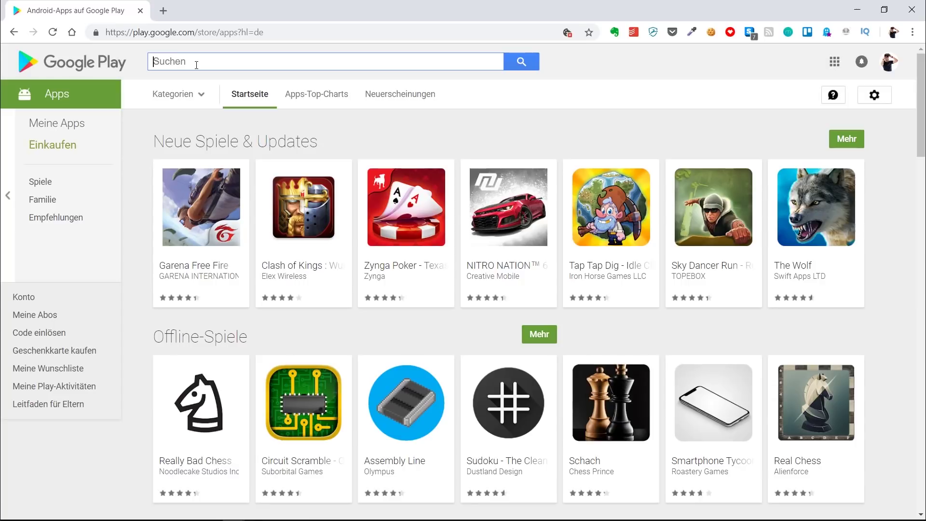
pyautogui.write('f')
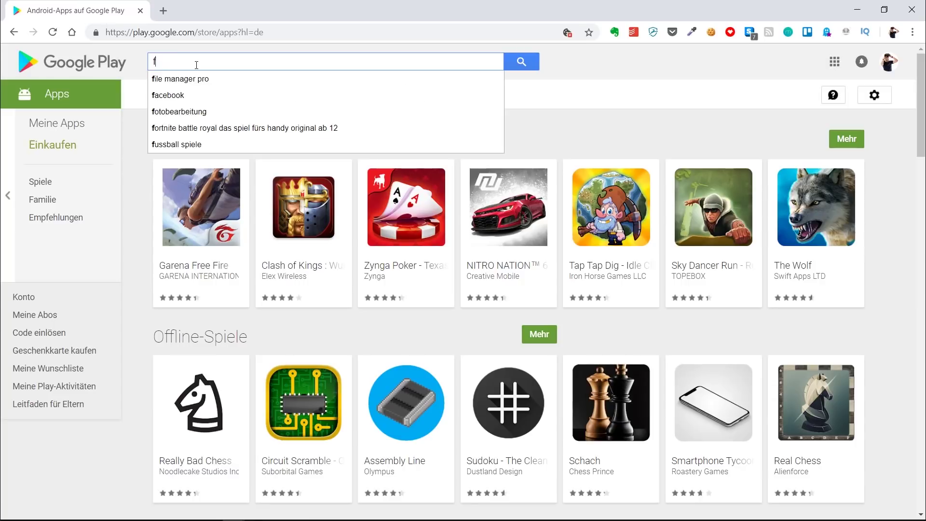
pyautogui.write('allout s')
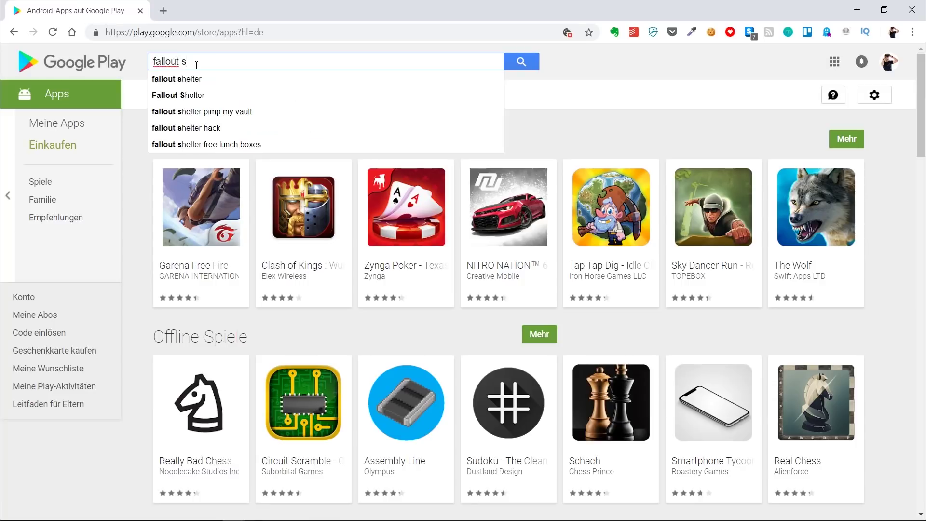
pyautogui.click(176, 79)
pyautogui.click(183, 189)
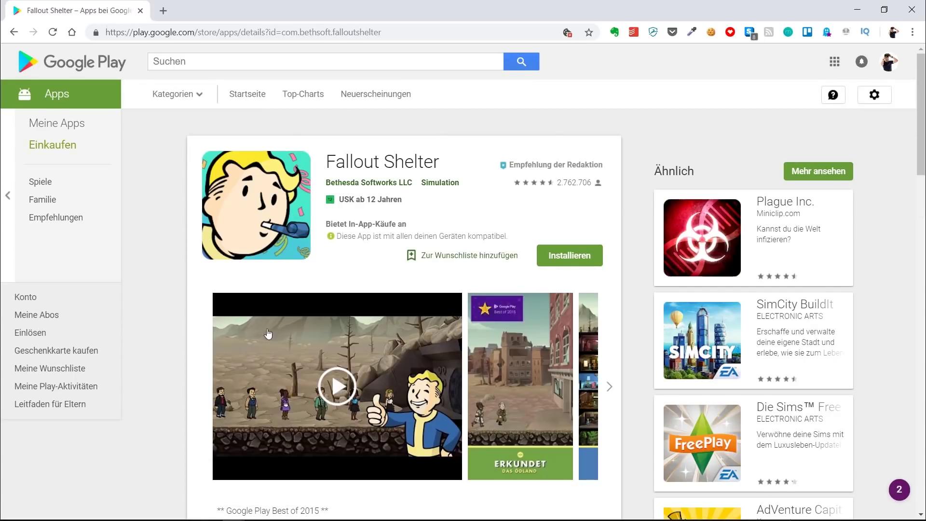
# Look over the Fallout Shelter page, highlighting its title line.
pyautogui.scroll(-5, 412, 199)
pyautogui.scroll(5, 411, 153)
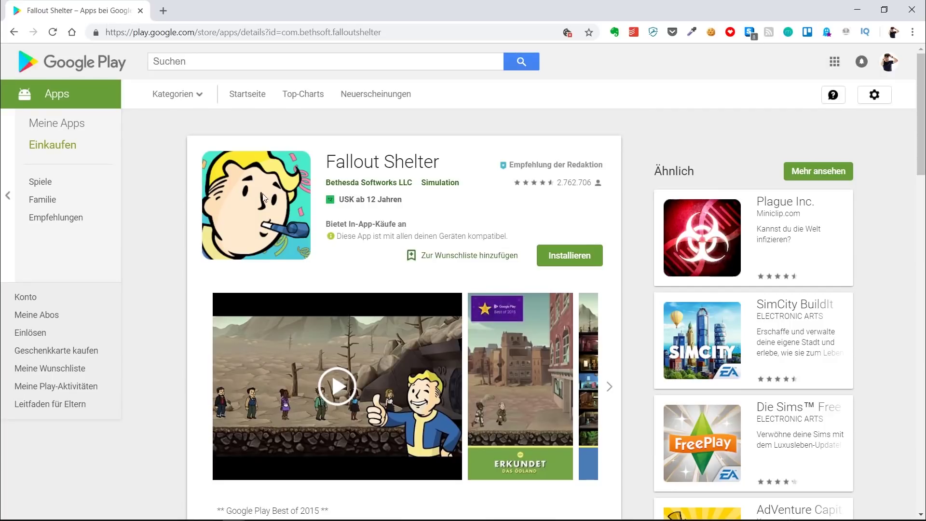
pyautogui.moveTo(328, 157); pyautogui.dragTo(449, 162)
pyautogui.click(448, 163)
pyautogui.moveTo(324, 186); pyautogui.dragTo(326, 162)
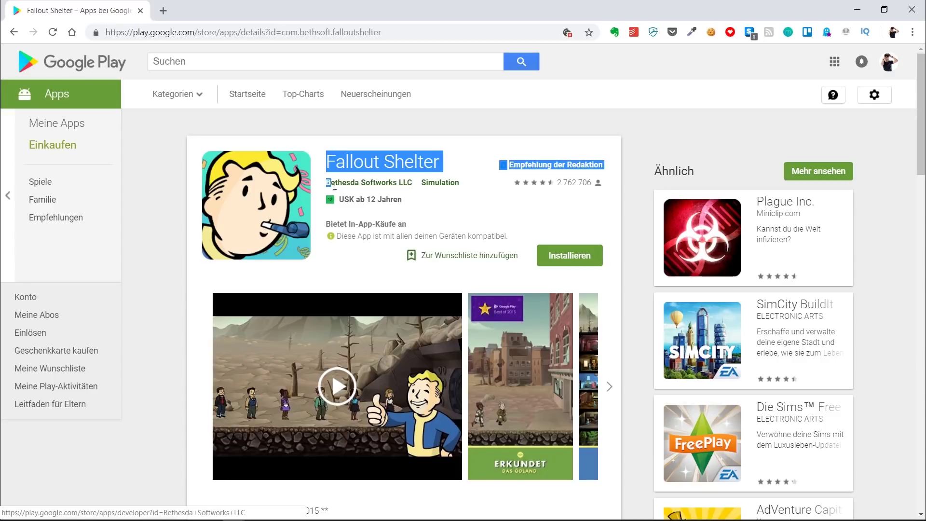
pyautogui.click(401, 192)
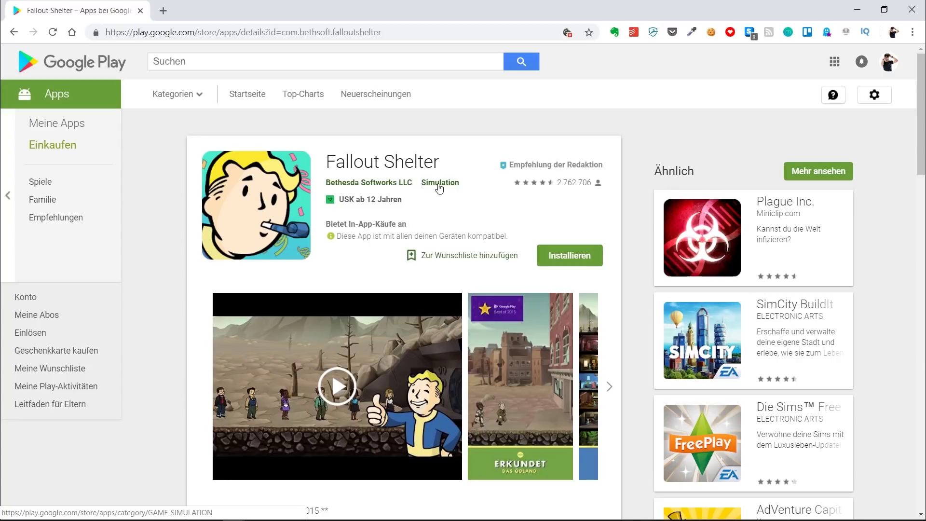
pyautogui.click(188, 95)
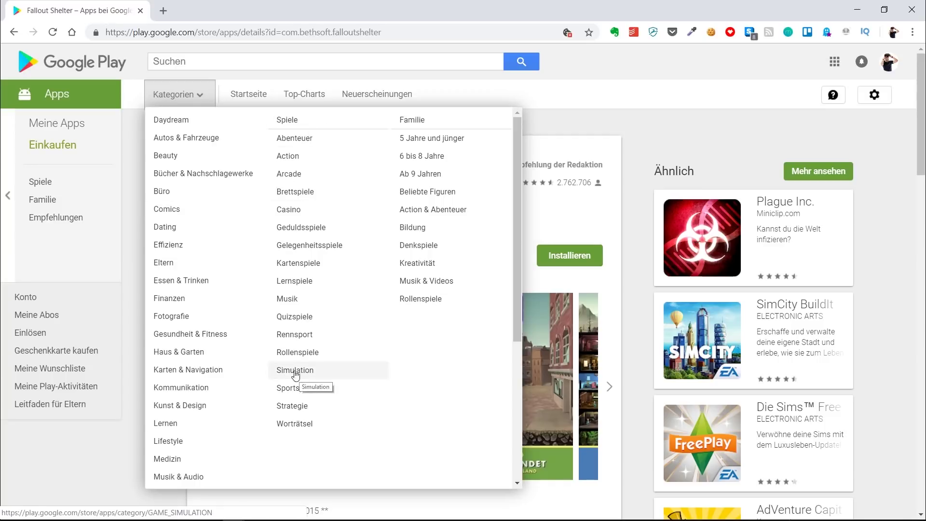
pyautogui.click(569, 119)
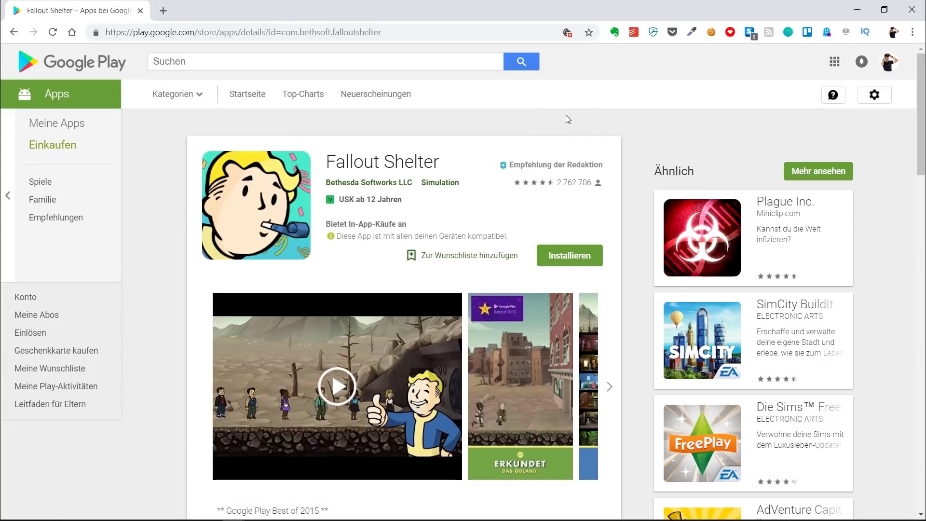
pyautogui.moveTo(406, 201); pyautogui.dragTo(358, 203)
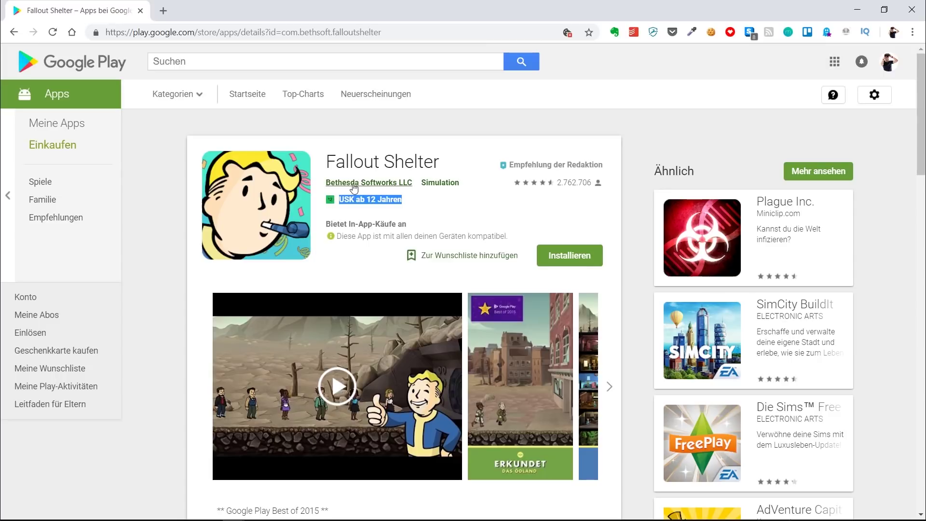
pyautogui.click(326, 204)
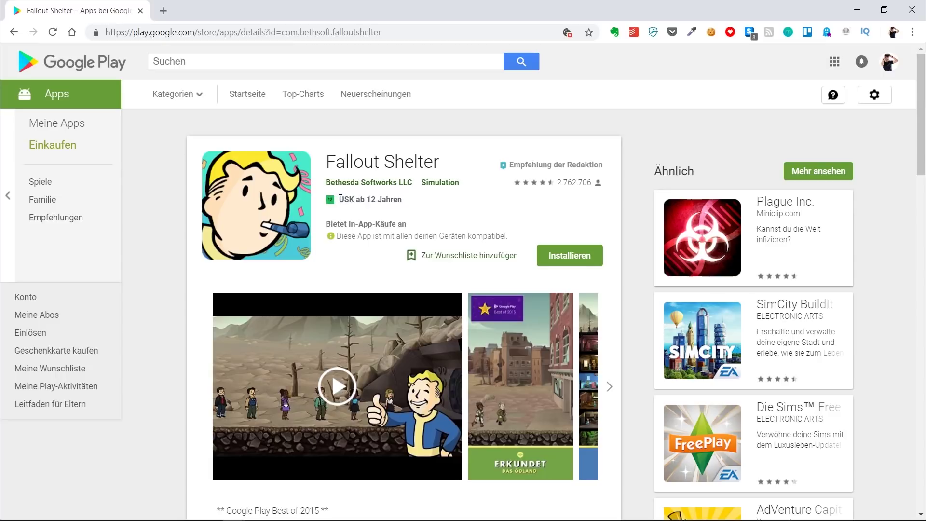
pyautogui.moveTo(340, 198); pyautogui.dragTo(422, 204)
pyautogui.click(425, 206)
pyautogui.moveTo(339, 223); pyautogui.dragTo(429, 226)
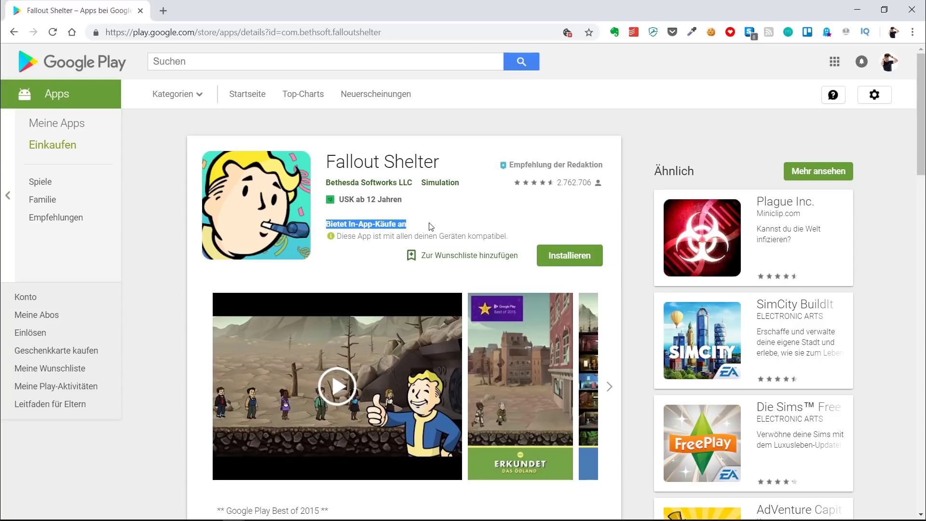
pyautogui.click(440, 212)
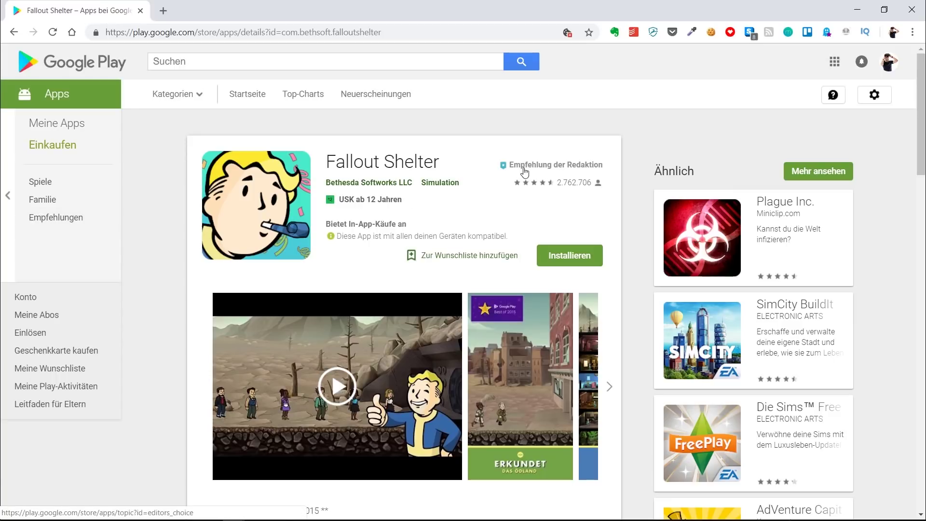
# Open Empfehlungen der Redaktion in a new tab, then return to the Fallout Shelter tab.
pyautogui.click(566, 169)
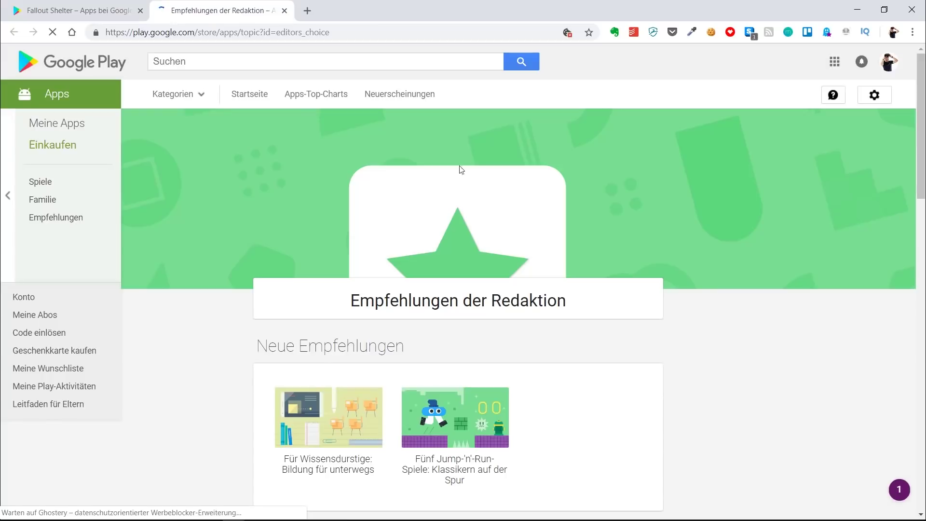
pyautogui.moveTo(381, 288); pyautogui.dragTo(568, 301)
pyautogui.scroll(-1, 338, 299)
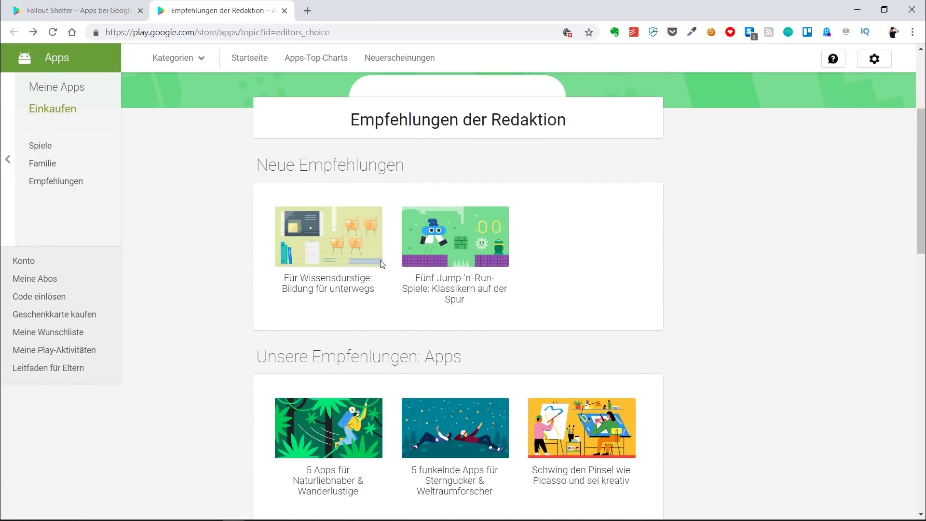
pyautogui.click(110, 7)
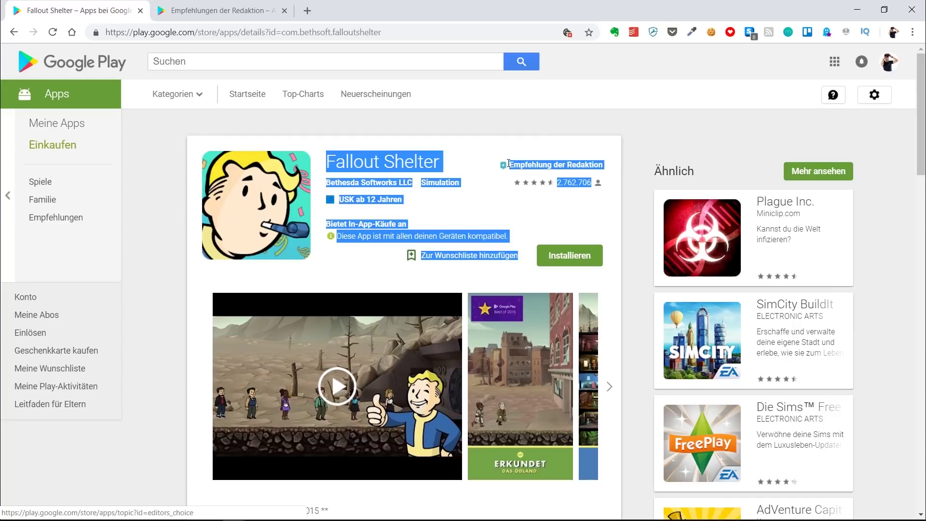
pyautogui.click(414, 194)
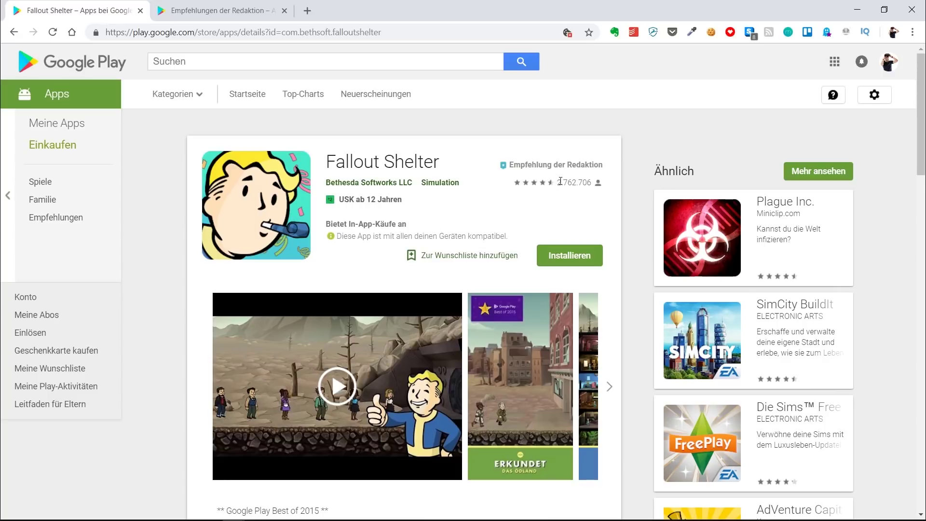
pyautogui.moveTo(560, 181); pyautogui.dragTo(592, 182)
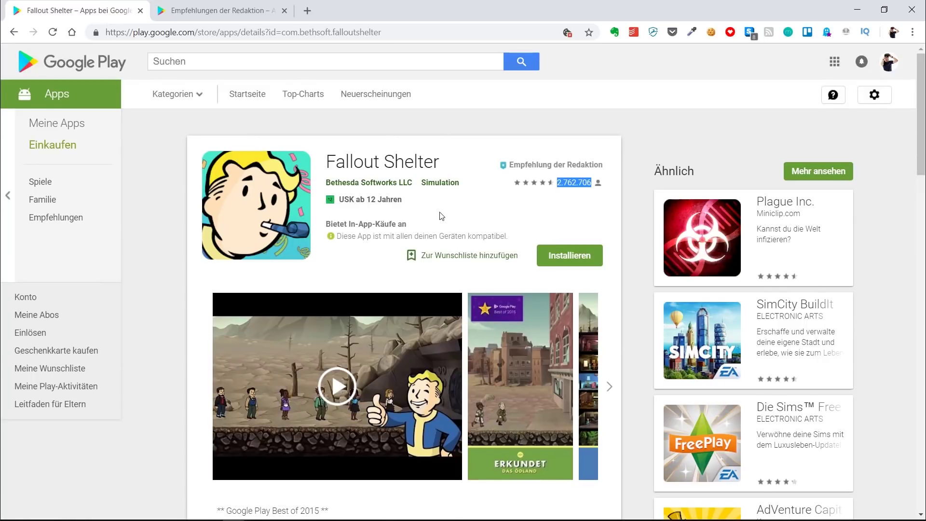
pyautogui.scroll(-1, 470, 253)
pyautogui.scroll(1, 471, 253)
pyautogui.scroll(-1, 189, 239)
pyautogui.scroll(1, 174, 350)
pyautogui.scroll(-1, 410, 166)
pyautogui.scroll(-1, 386, 207)
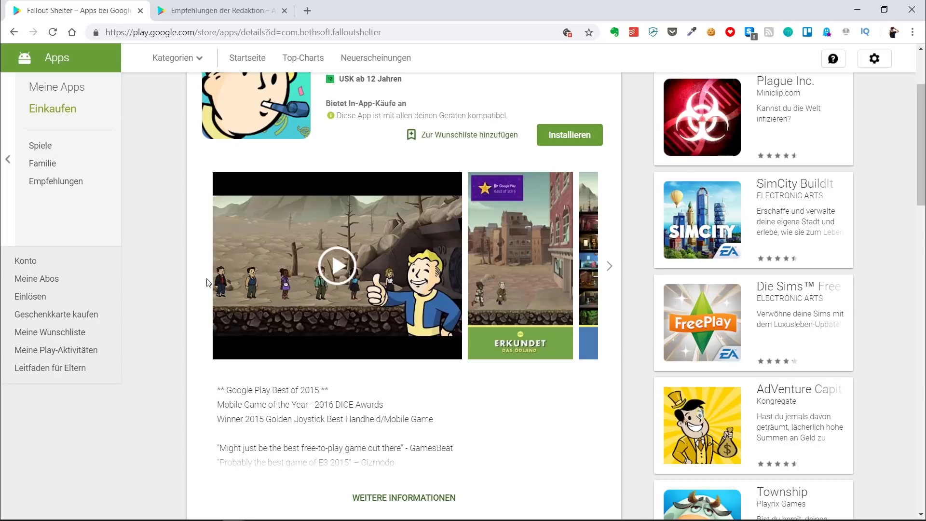
pyautogui.scroll(3, 363, 335)
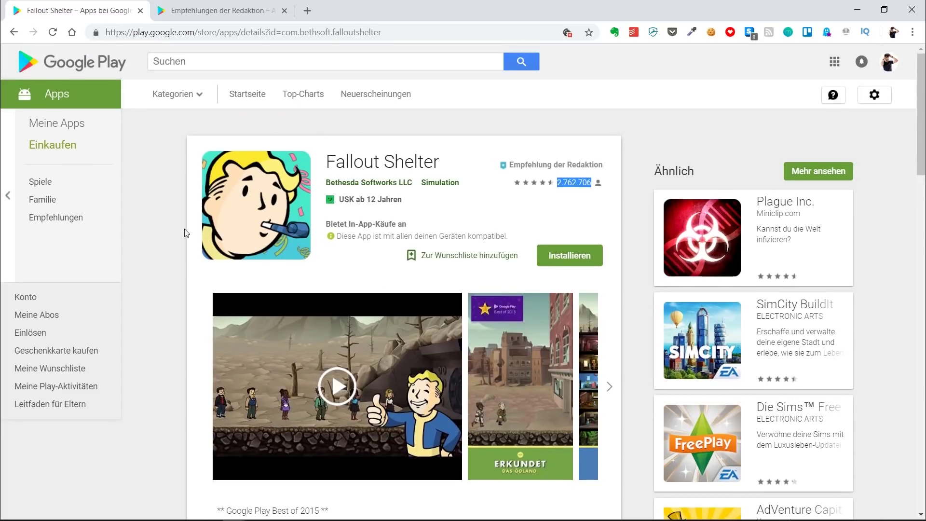
pyautogui.scroll(-3, 380, 330)
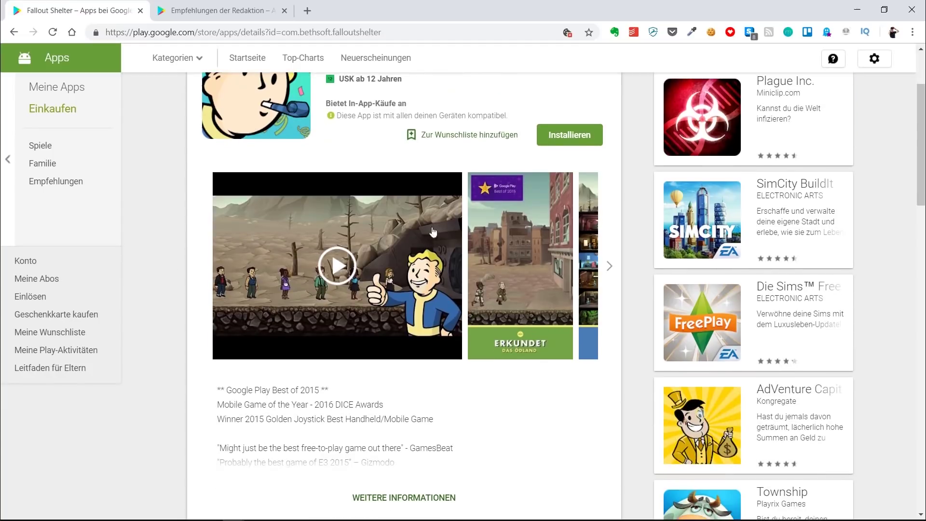
pyautogui.click(528, 243)
pyautogui.click(578, 288)
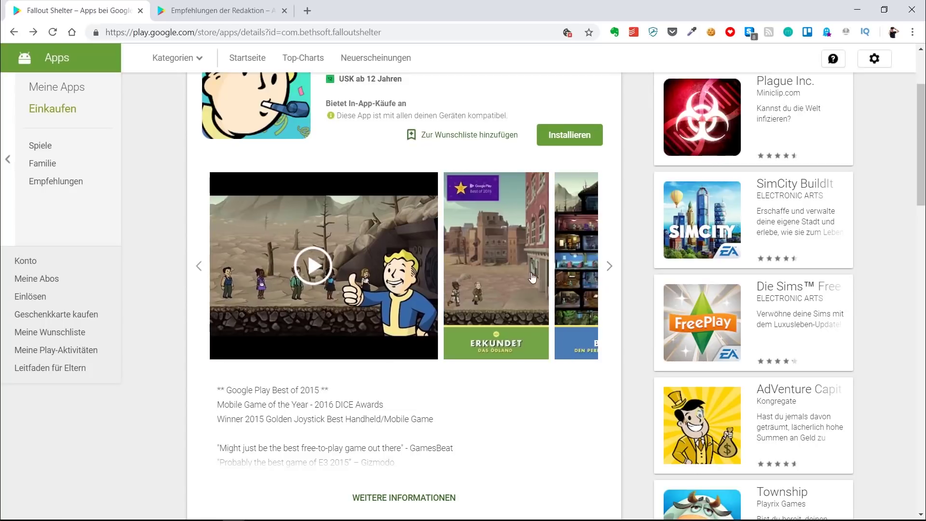
pyautogui.click(610, 266)
pyautogui.click(612, 266)
pyautogui.click(567, 264)
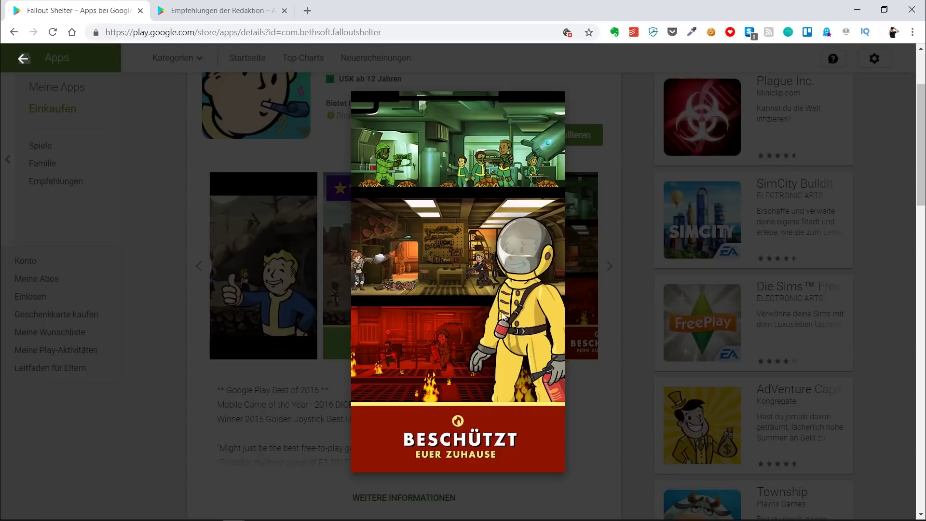
pyautogui.click(600, 346)
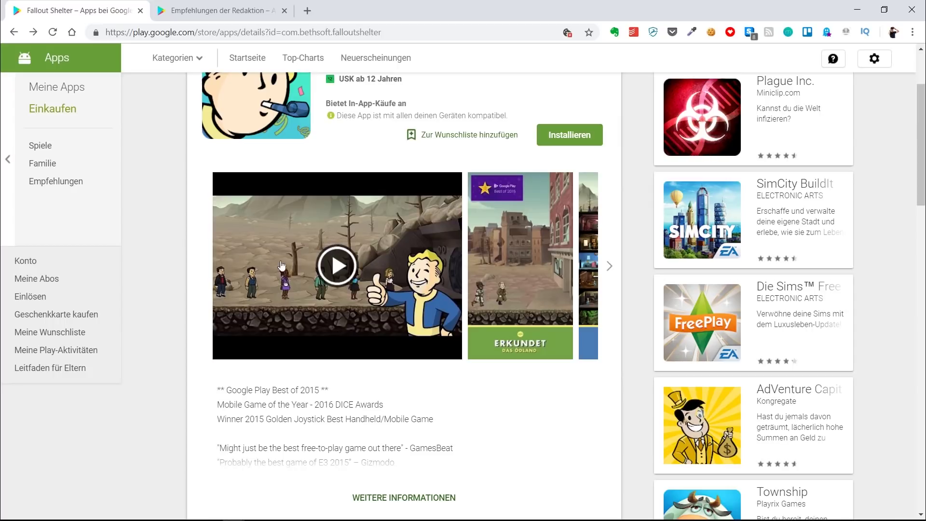
pyautogui.click(346, 273)
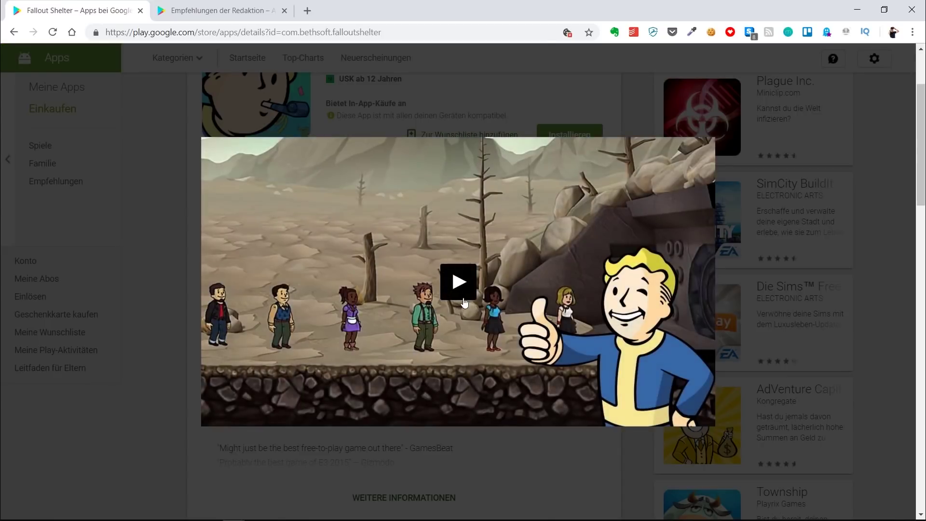
pyautogui.click(418, 308)
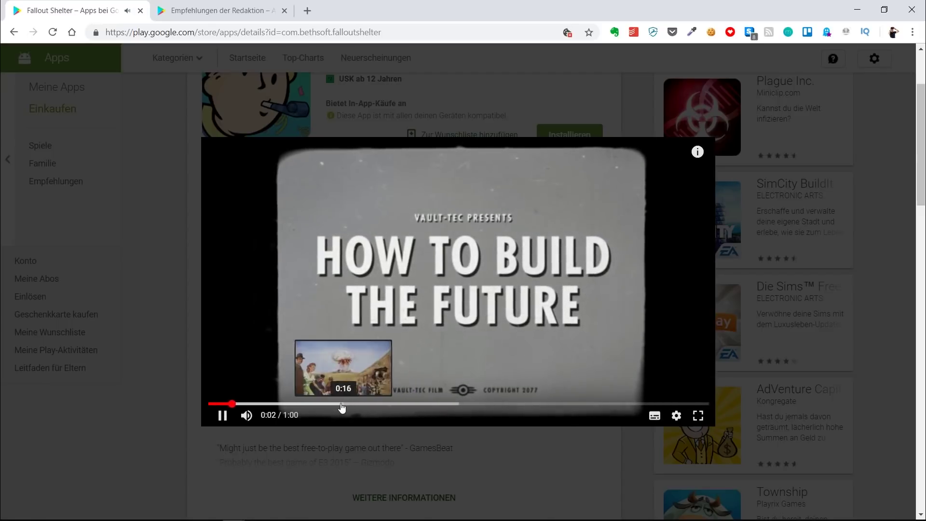
pyautogui.click(342, 404)
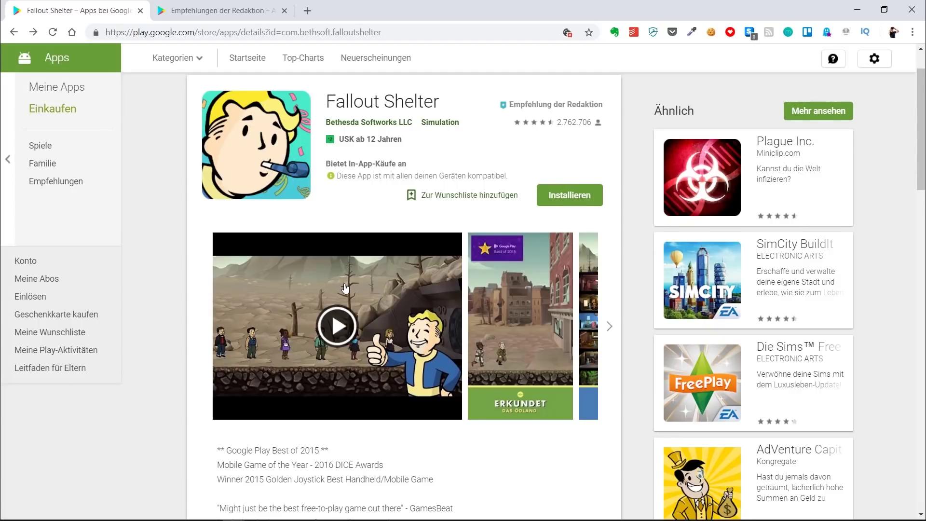
# Expand Fallout Shelter's full description with WEITERE INFORMATIONEN and read through it.
pyautogui.scroll(2, 395, 285)
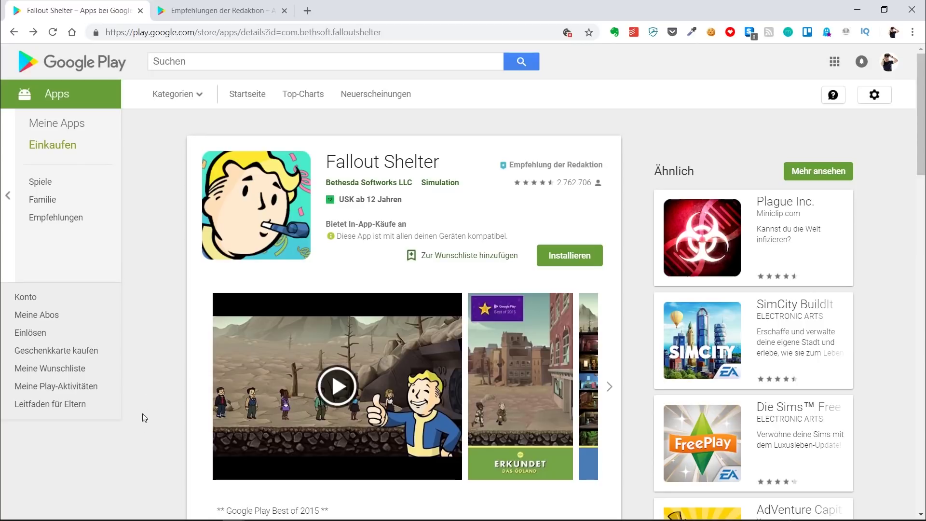
pyautogui.scroll(-2, 164, 244)
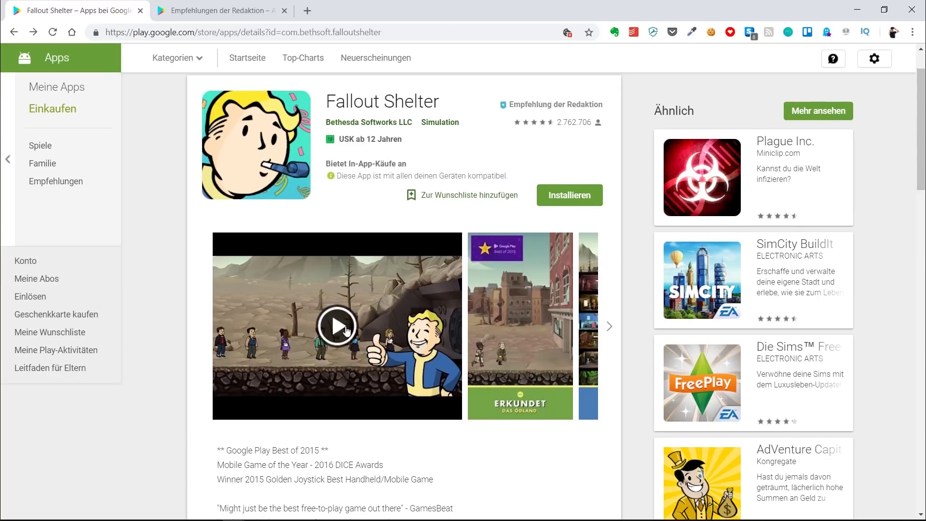
pyautogui.scroll(2, 347, 327)
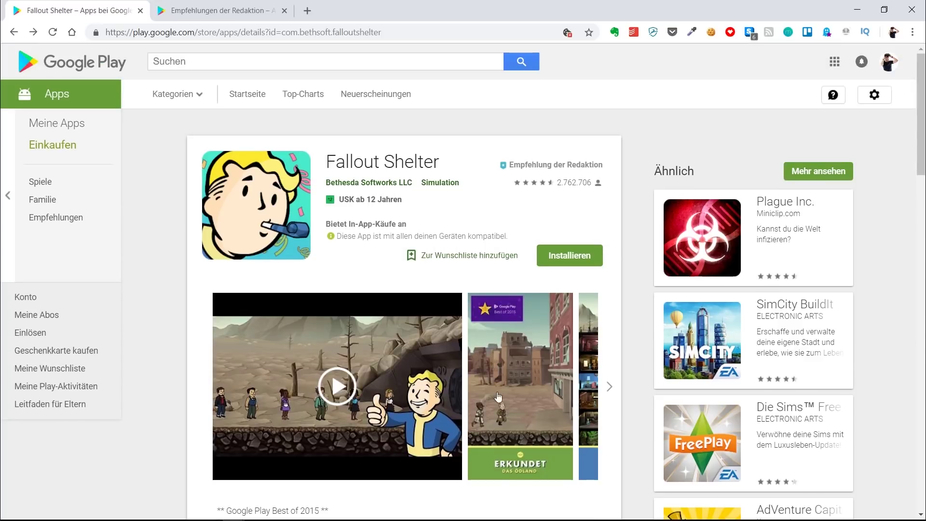
pyautogui.scroll(-5, 326, 361)
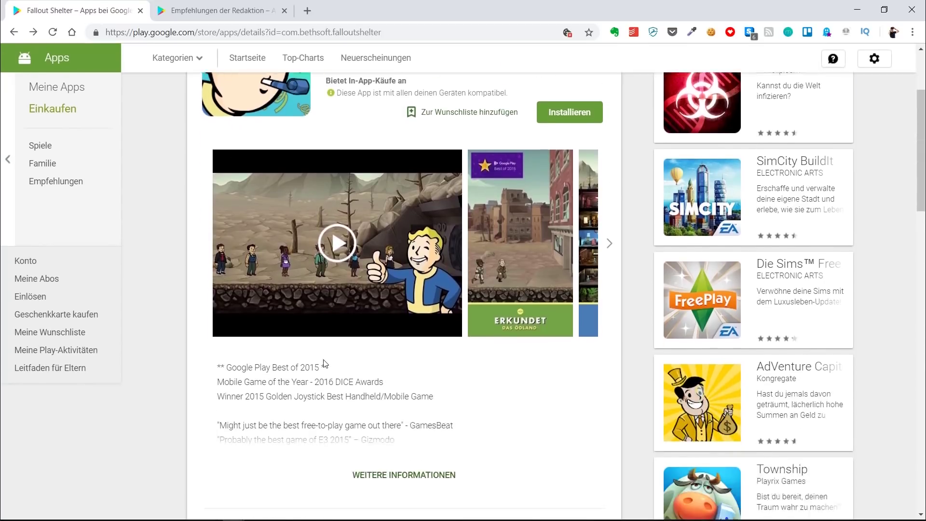
pyautogui.moveTo(208, 266); pyautogui.dragTo(425, 351)
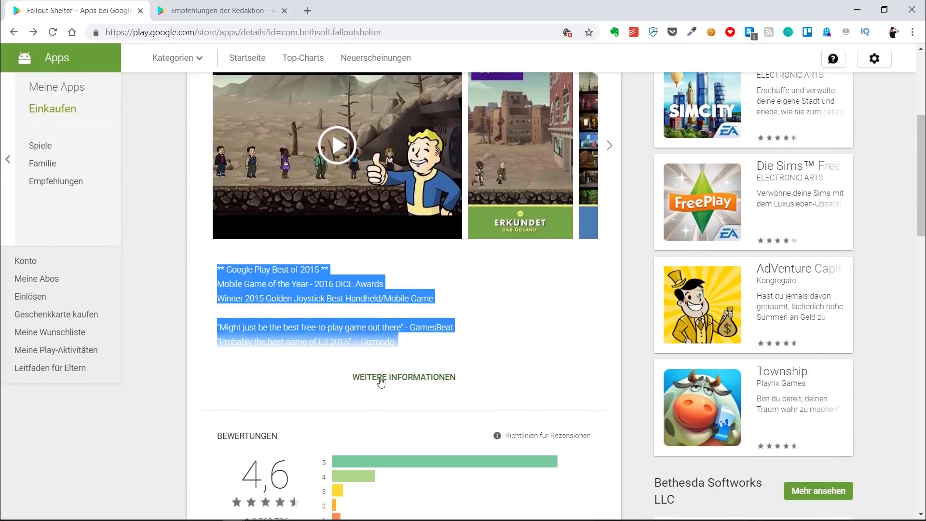
pyautogui.click(381, 378)
pyautogui.click(207, 264)
pyautogui.moveTo(208, 263); pyautogui.dragTo(336, 457)
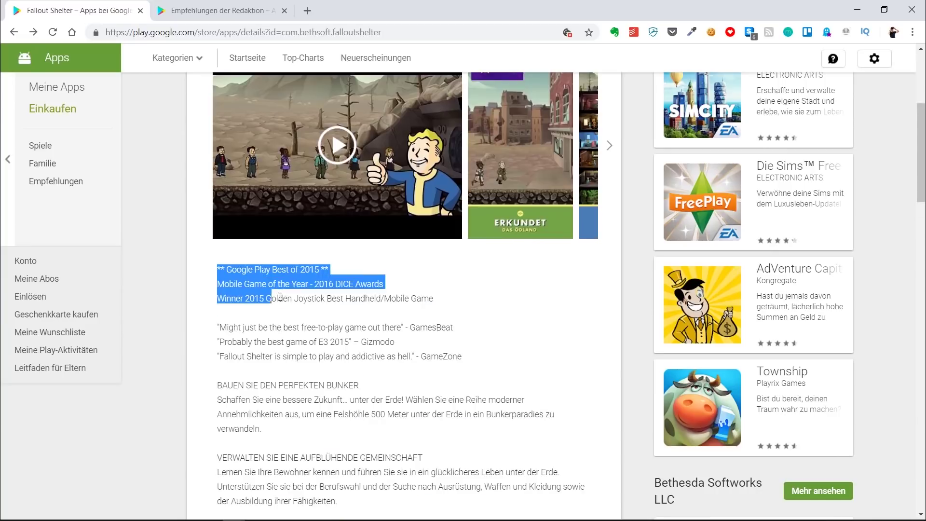
pyautogui.scroll(-3, 323, 409)
pyautogui.scroll(-5, 323, 410)
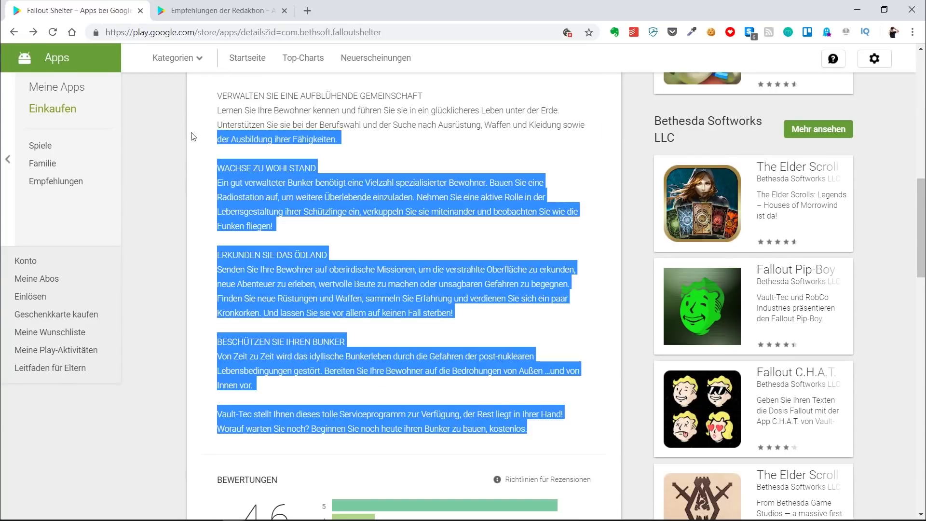
pyautogui.click(382, 136)
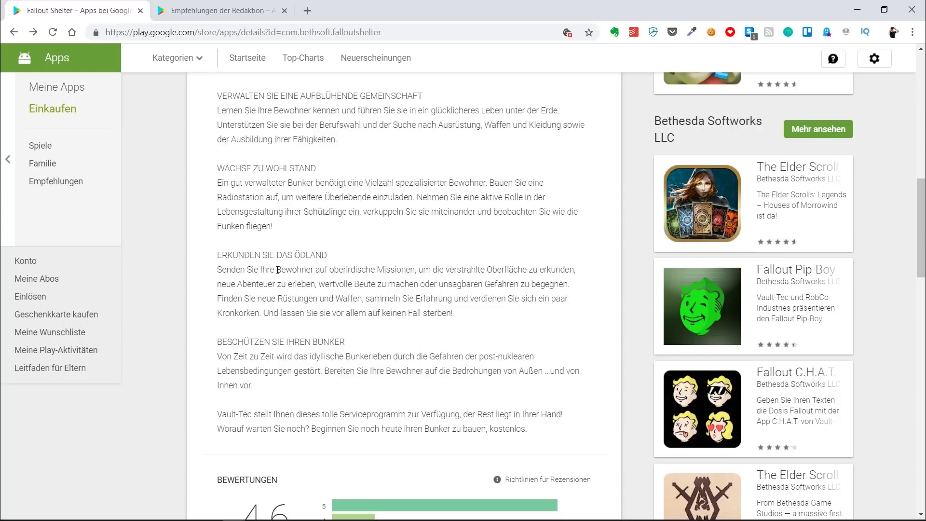
# Scroll to Bewertungen and Zusätzliche Informationen (version 1.13.12, 25M, 10.000.000+ installs).
pyautogui.scroll(5, 277, 270)
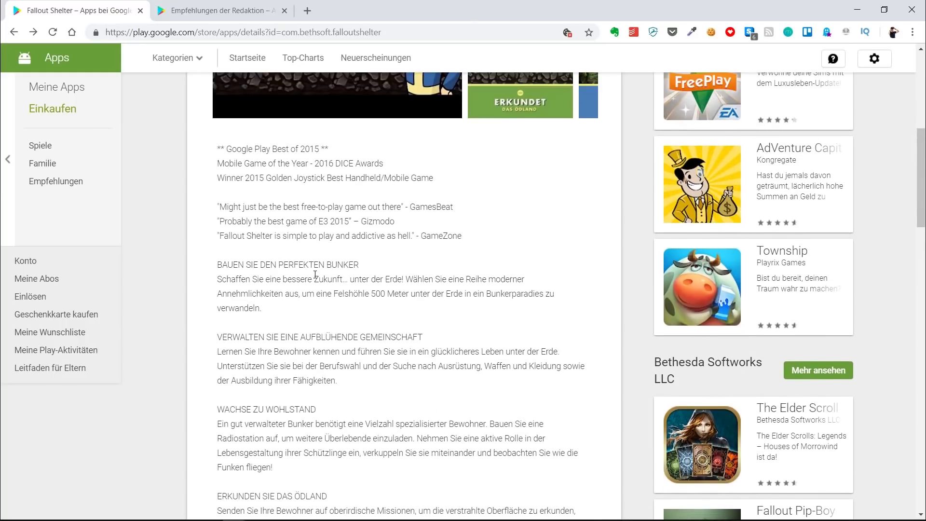
pyautogui.scroll(-2, 315, 275)
pyautogui.scroll(-3, 316, 271)
pyautogui.scroll(-3, 318, 259)
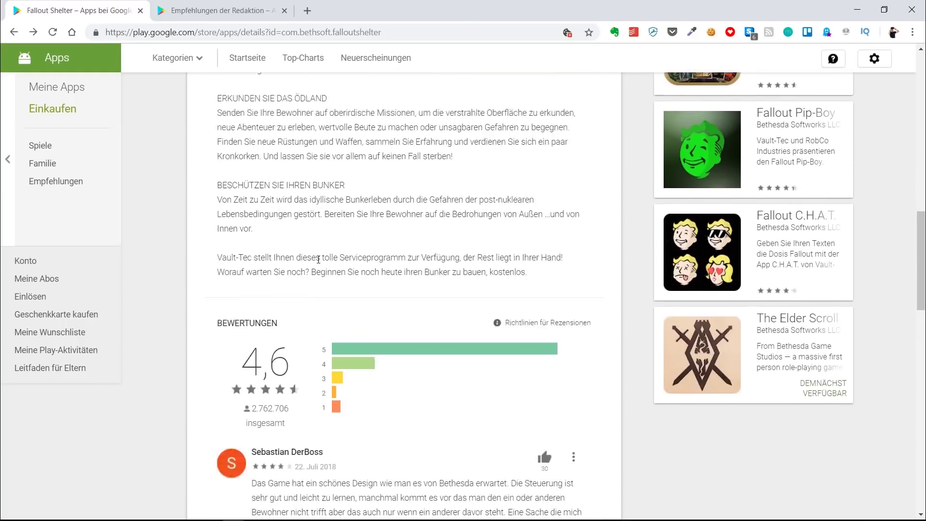
pyautogui.scroll(-2, 319, 259)
pyautogui.scroll(-2, 220, 122)
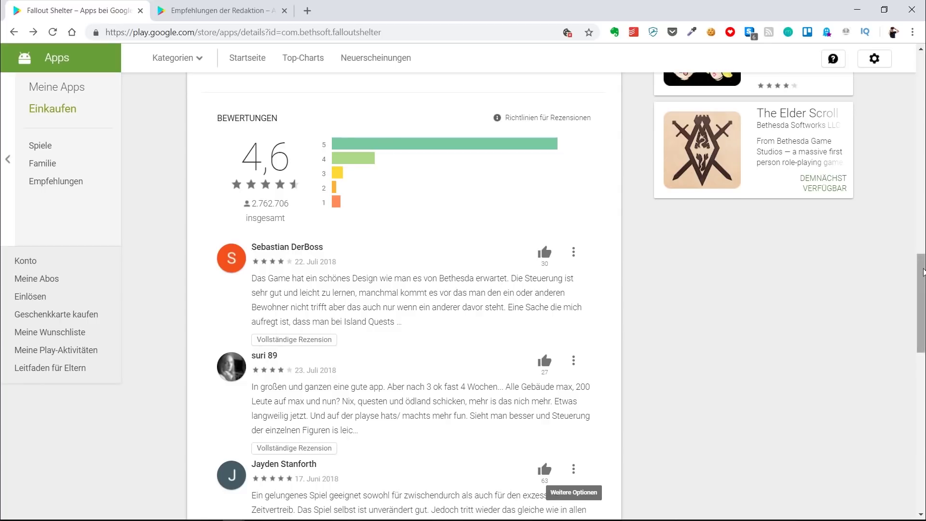
pyautogui.scroll(-4, 873, 314)
pyautogui.scroll(-4, 878, 355)
pyautogui.scroll(-3, 878, 358)
pyautogui.scroll(-2, 878, 394)
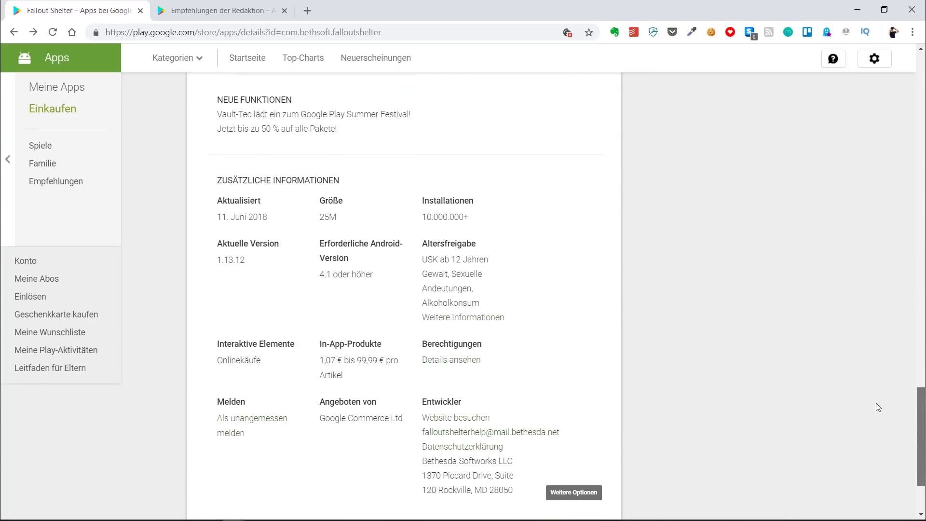
pyautogui.scroll(-2, 876, 408)
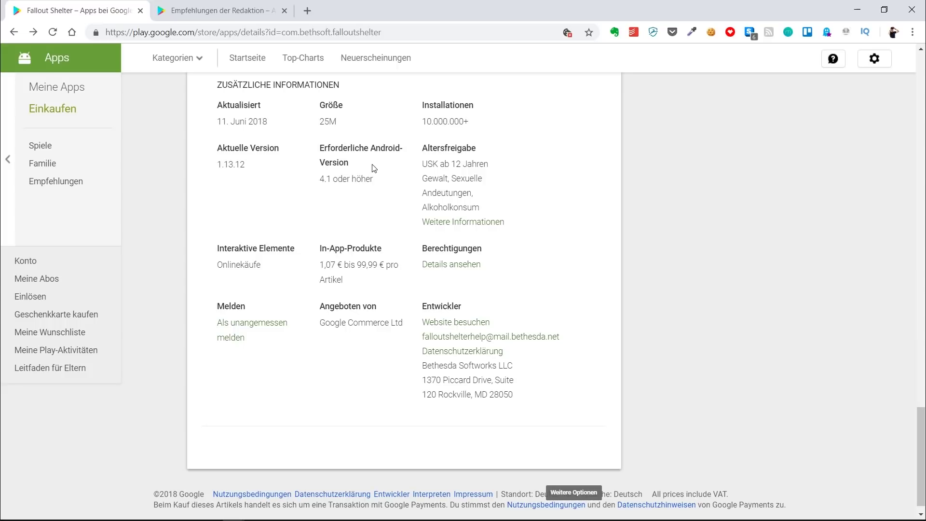
pyautogui.moveTo(237, 110); pyautogui.dragTo(287, 130)
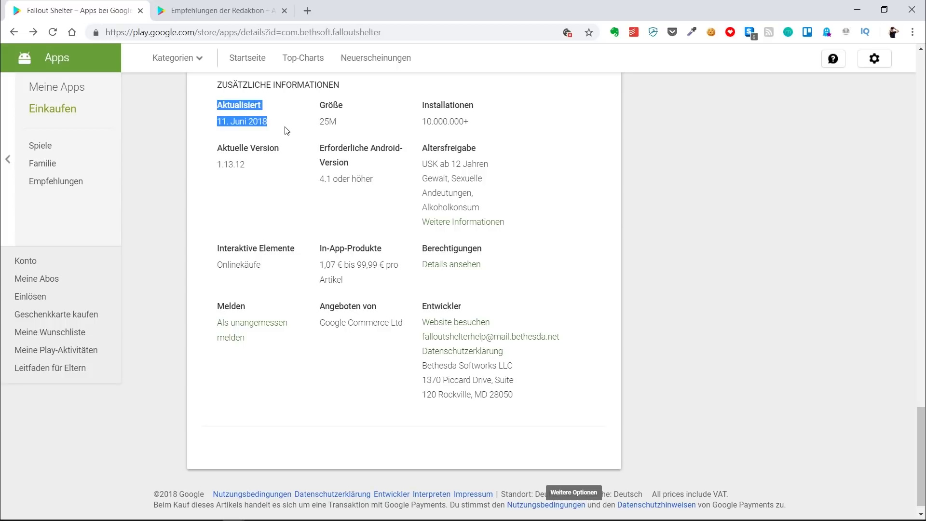
pyautogui.moveTo(210, 115); pyautogui.dragTo(474, 125)
pyautogui.click(386, 115)
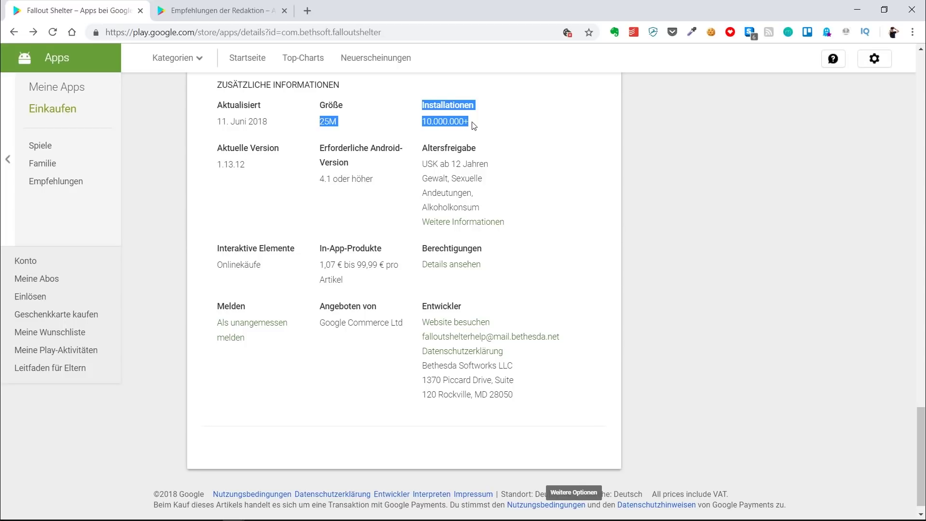
pyautogui.click(464, 126)
pyautogui.moveTo(219, 150); pyautogui.dragTo(251, 170)
pyautogui.click(280, 175)
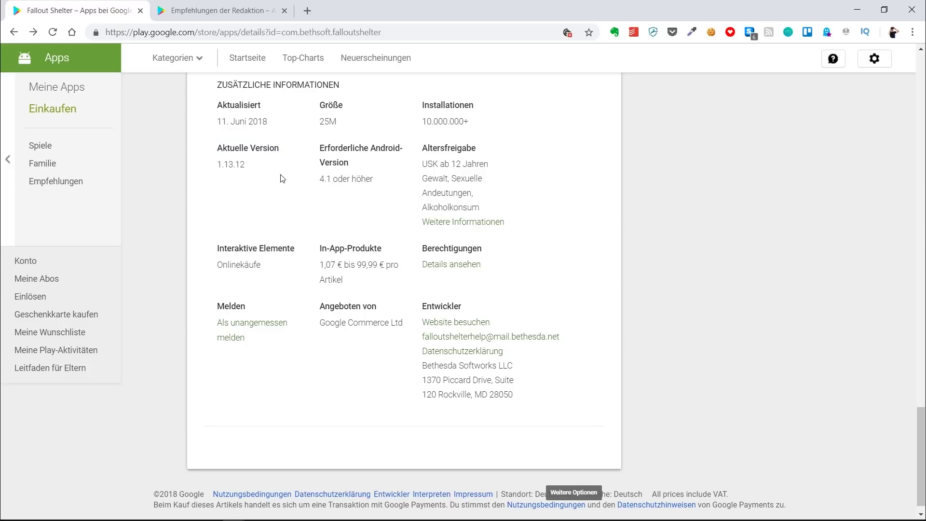
pyautogui.moveTo(323, 149); pyautogui.dragTo(381, 185)
pyautogui.click(384, 188)
pyautogui.moveTo(424, 143); pyautogui.dragTo(555, 227)
pyautogui.click(554, 227)
pyautogui.moveTo(321, 250); pyautogui.dragTo(358, 282)
pyautogui.click(358, 282)
pyautogui.moveTo(323, 265); pyautogui.dragTo(383, 266)
pyautogui.click(373, 290)
pyautogui.moveTo(423, 308); pyautogui.dragTo(534, 418)
pyautogui.click(535, 407)
pyautogui.moveTo(421, 247); pyautogui.dragTo(490, 247)
pyautogui.click(437, 264)
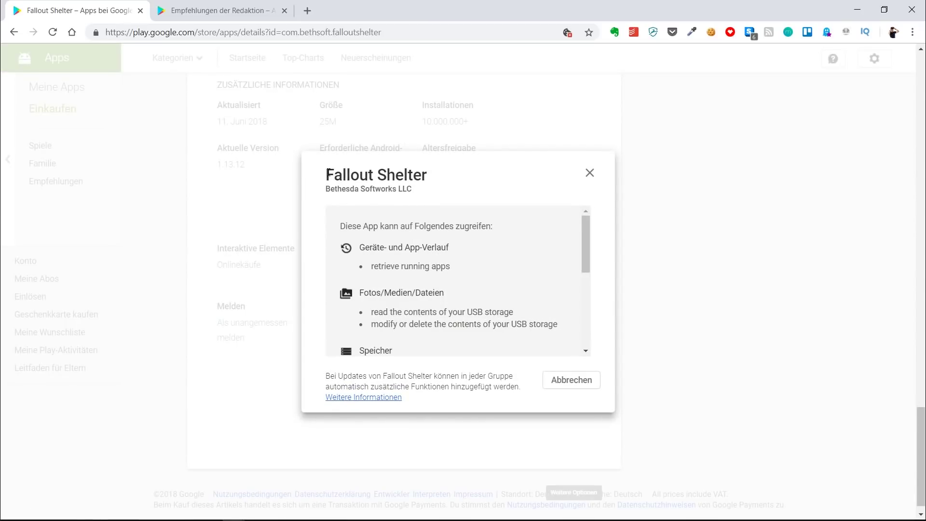
pyautogui.moveTo(327, 174); pyautogui.dragTo(432, 179)
pyautogui.click(441, 179)
pyautogui.moveTo(328, 190); pyautogui.dragTo(430, 199)
pyautogui.click(431, 199)
pyautogui.moveTo(341, 226); pyautogui.dragTo(520, 229)
pyautogui.click(513, 226)
pyautogui.scroll(-1, 586, 232)
pyautogui.scroll(-1, 587, 260)
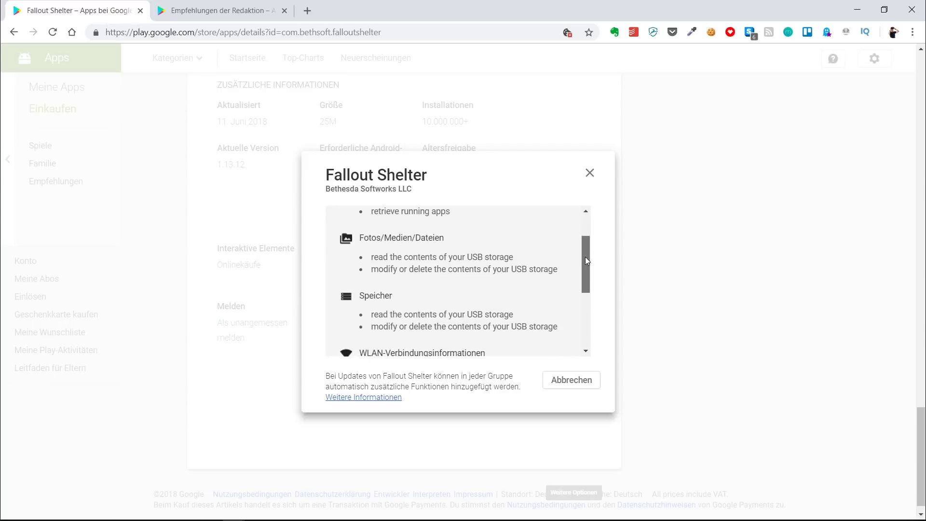
pyautogui.scroll(-2, 507, 277)
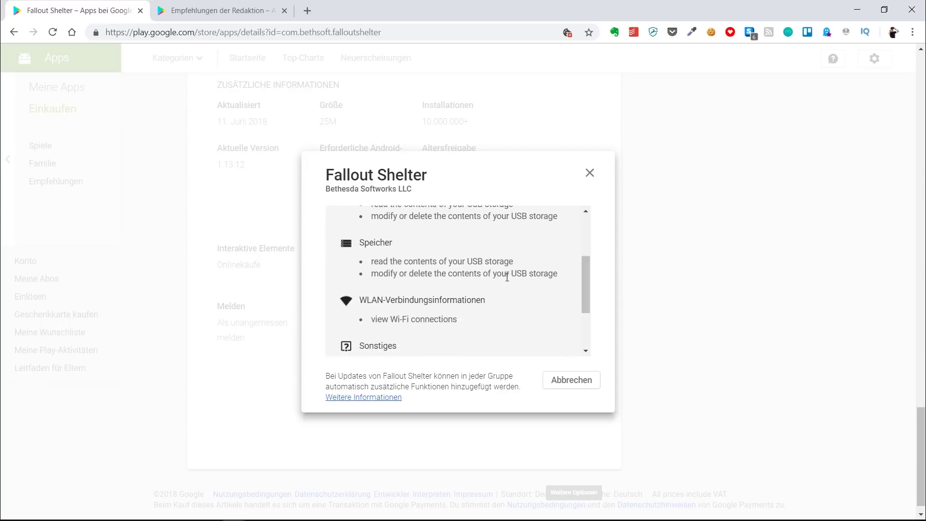
pyautogui.scroll(-3, 583, 291)
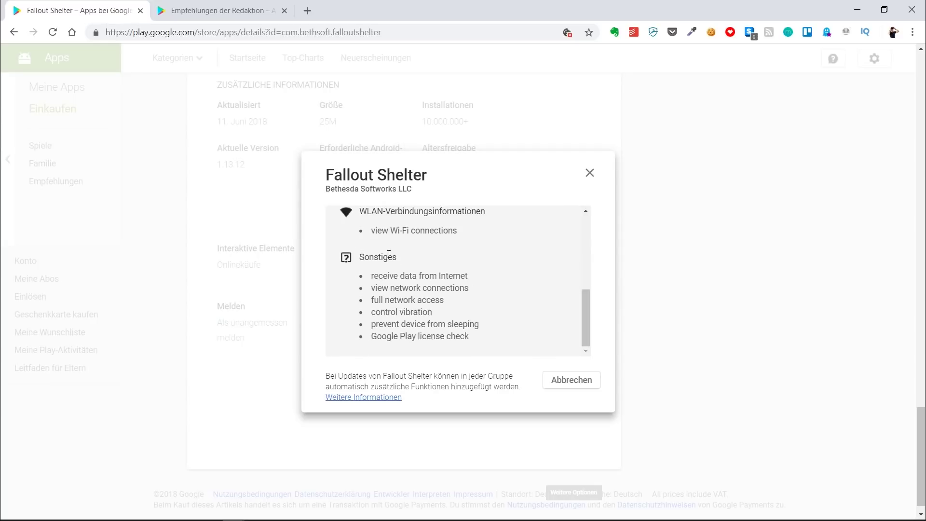
pyautogui.click(589, 174)
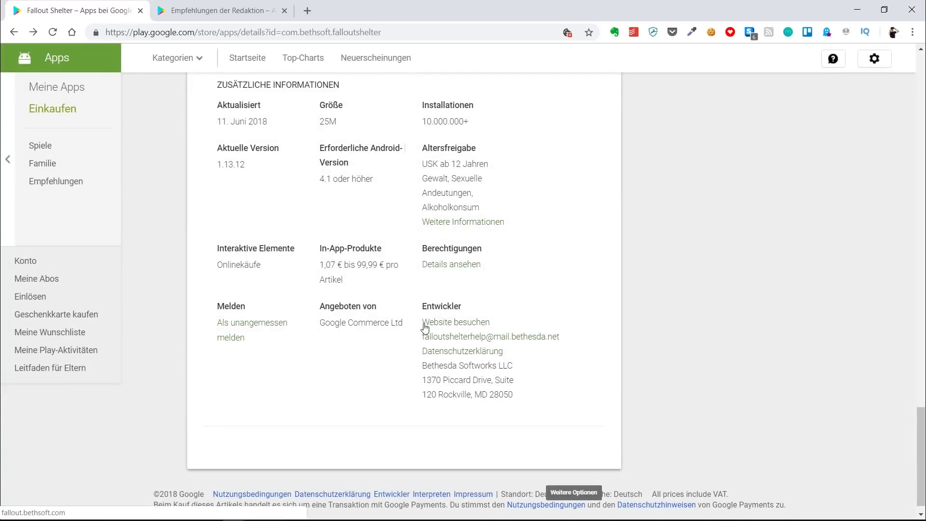
# Scroll back up the Fallout Shelter page and return to the Play Console Willkommen page.
pyautogui.scroll(5, 423, 325)
pyautogui.scroll(4, 424, 327)
pyautogui.scroll(5, 423, 326)
pyautogui.scroll(3, 424, 327)
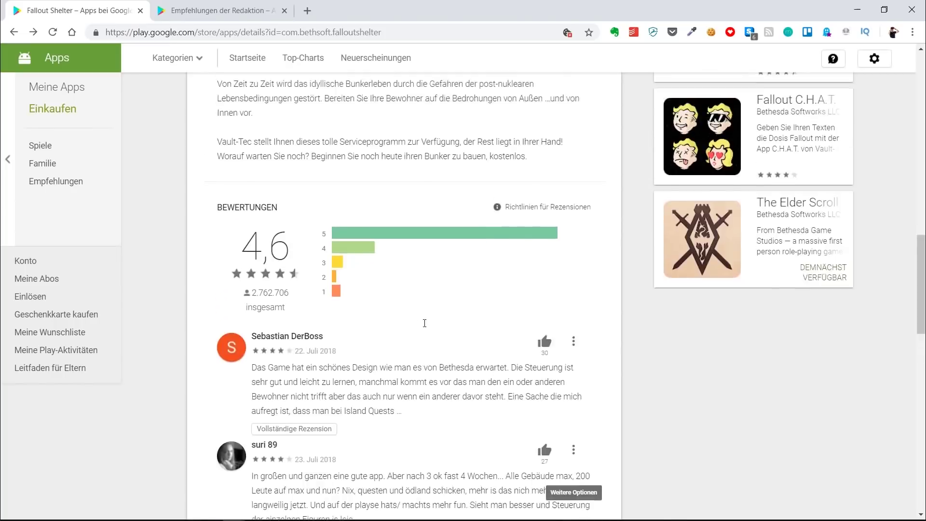
pyautogui.scroll(5, 424, 327)
pyautogui.scroll(5, 423, 327)
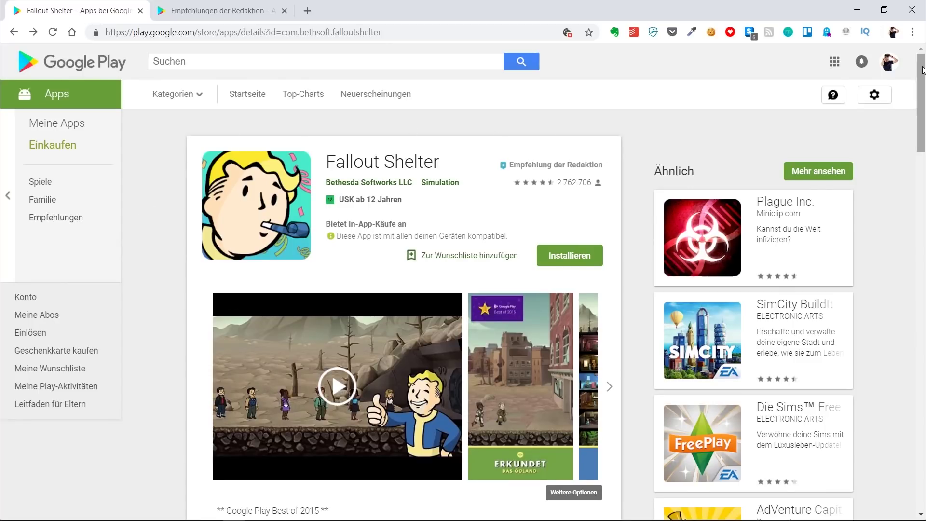
pyautogui.moveTo(920, 68); pyautogui.dragTo(920, 109)
pyautogui.scroll(4, 272, 127)
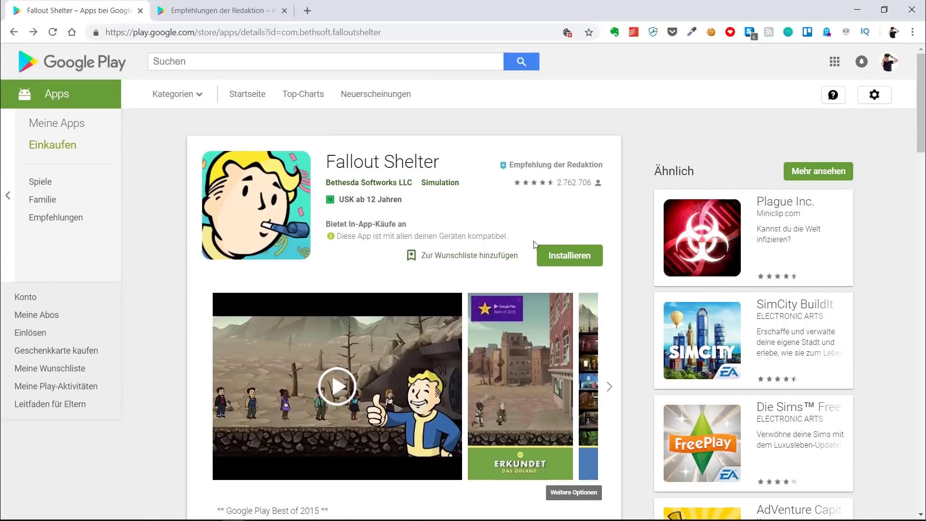
pyautogui.scroll(-4, 284, 270)
pyautogui.scroll(-6, 284, 275)
pyautogui.scroll(4, 284, 276)
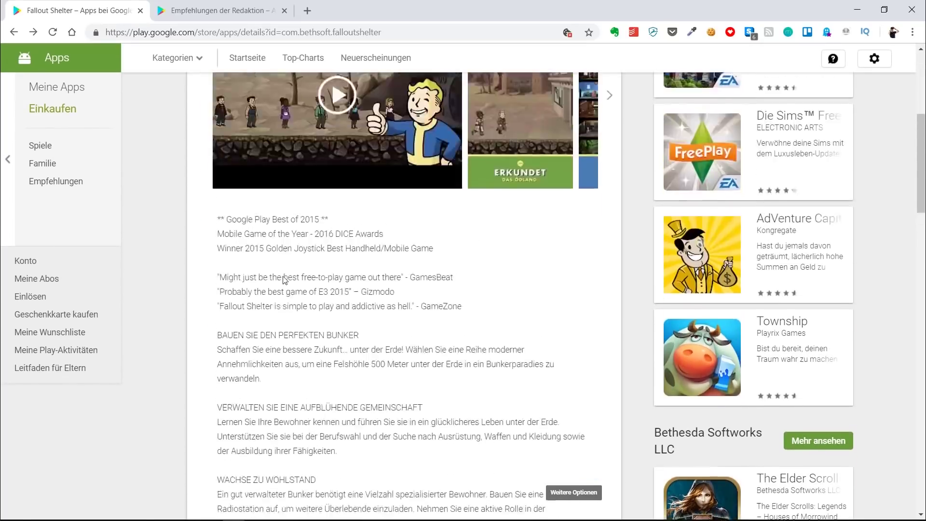
pyautogui.scroll(6, 285, 282)
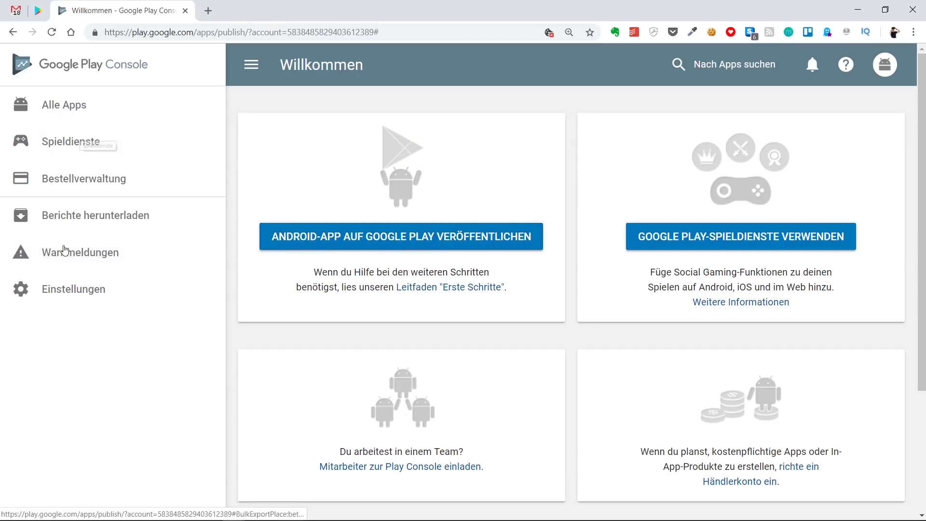
# From Alle Apps, open the App erstellen dialog.
pyautogui.click(76, 110)
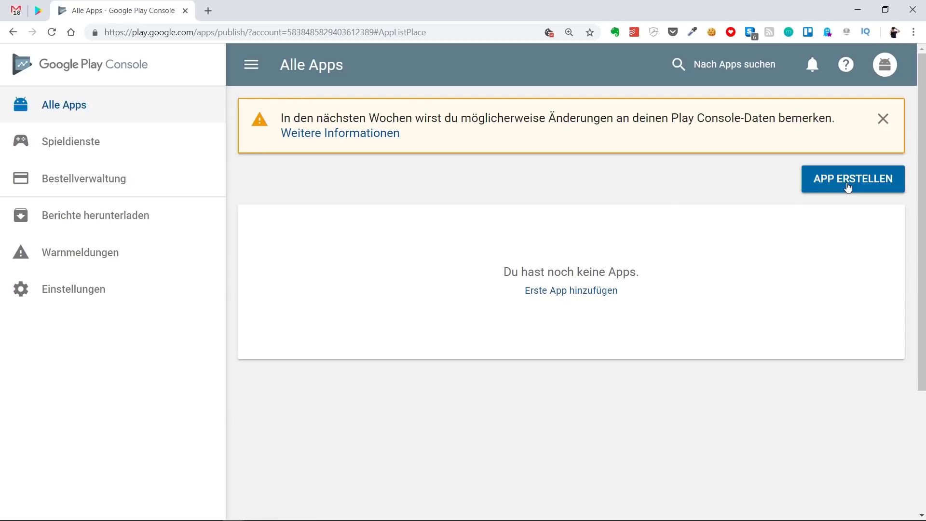
pyautogui.click(847, 187)
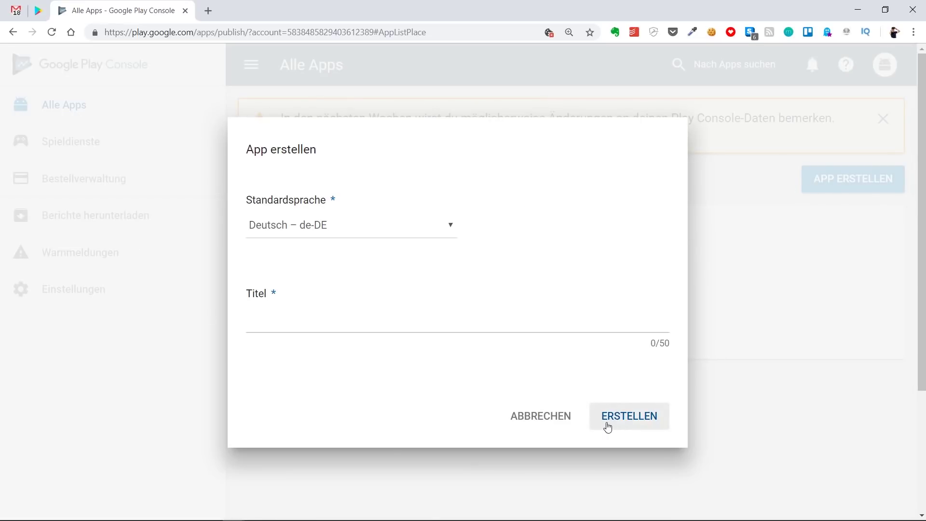
# Create the app 'Crazy Plane' with Standardsprache Deutsch – de-DE.
pyautogui.click(451, 228)
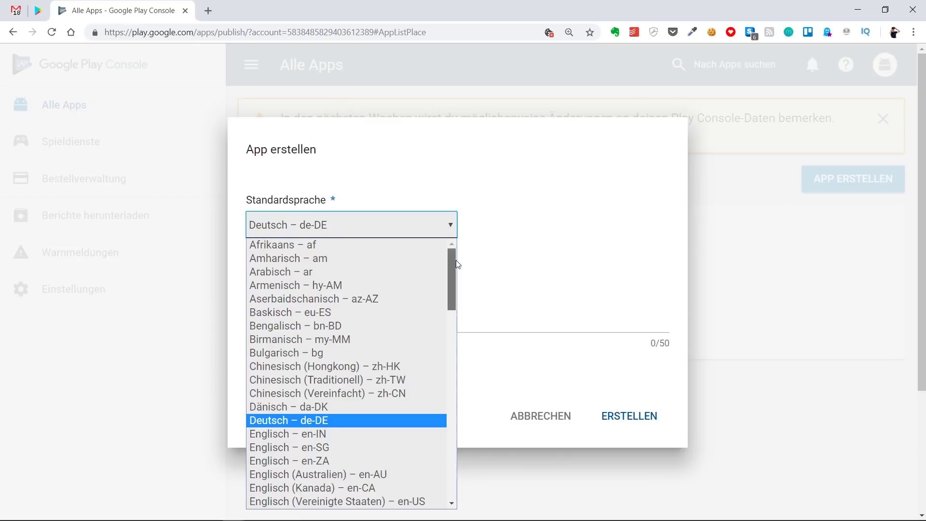
pyautogui.moveTo(455, 263); pyautogui.dragTo(453, 277)
pyautogui.click(292, 363)
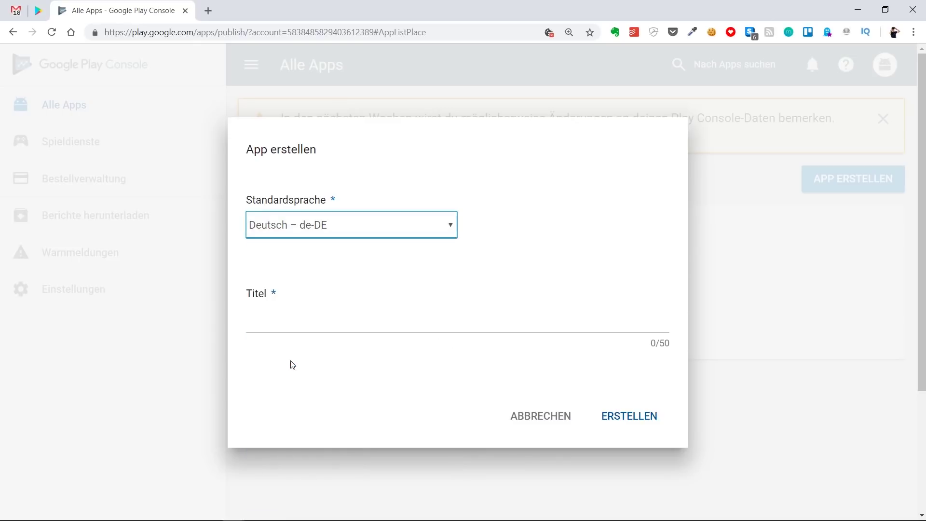
pyautogui.click(297, 320)
pyautogui.write('Cra')
pyautogui.write('z')
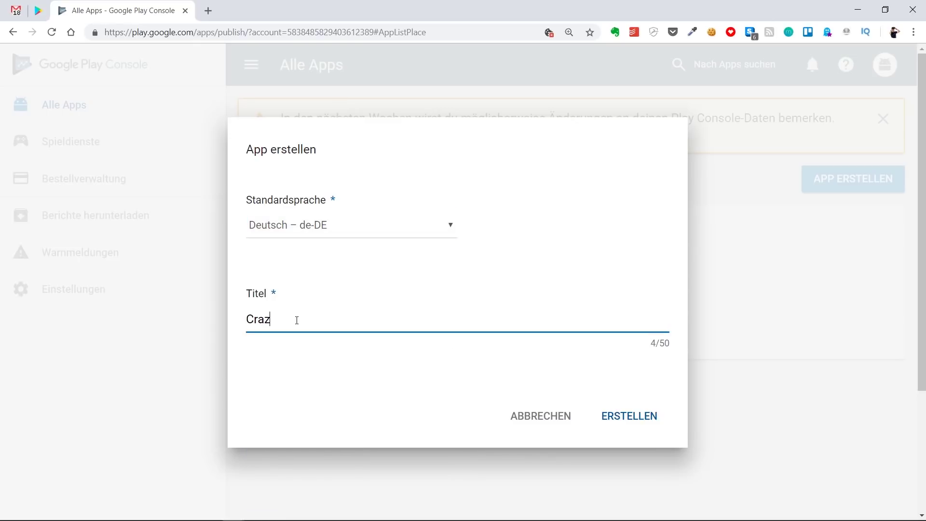
pyautogui.write('y Plane')
pyautogui.click(658, 429)
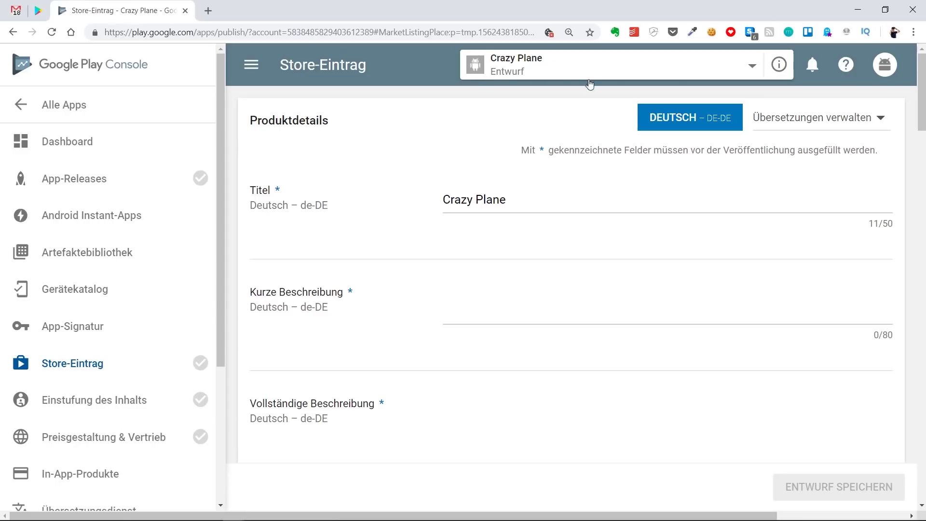
pyautogui.click(707, 76)
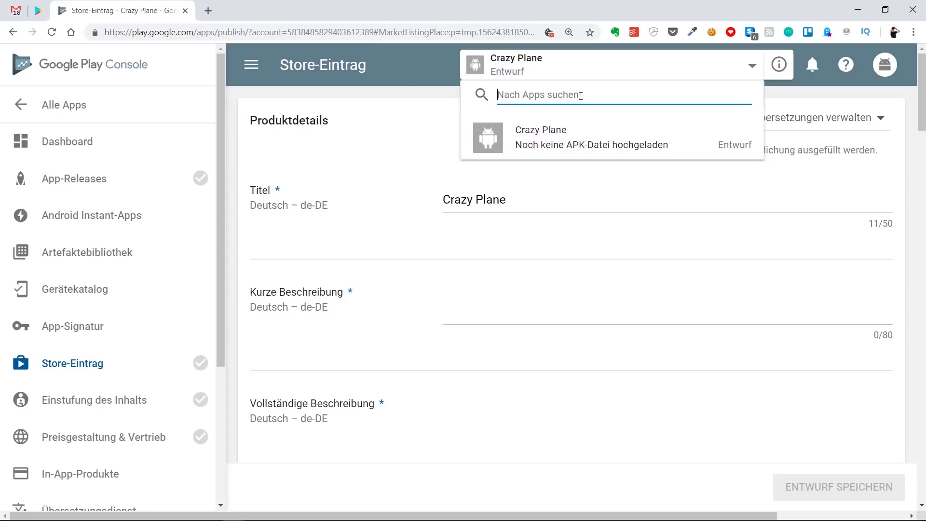
# Enter the short description 'Steuere ein Flugzeug in 2D', leaving Vollständige Beschreibung empty.
pyautogui.click(412, 65)
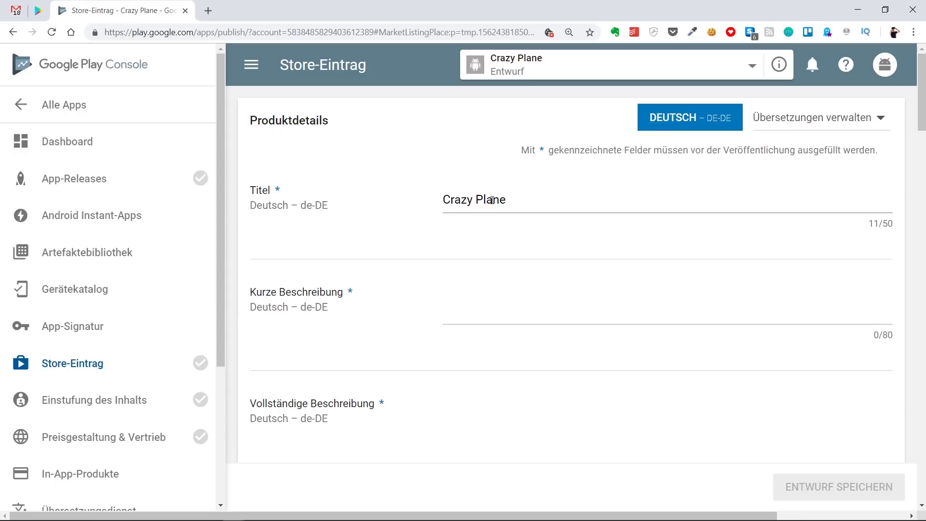
pyautogui.click(518, 312)
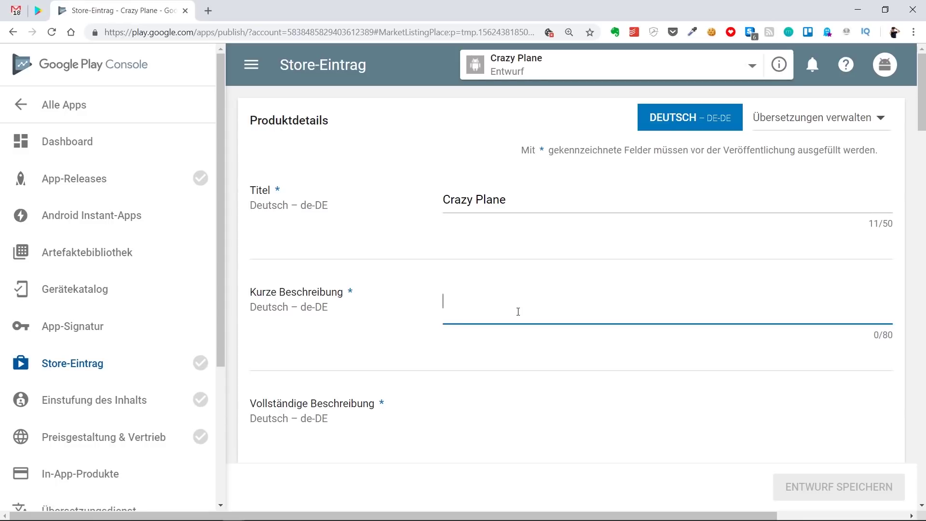
pyautogui.write('Steuere ein Flugzeug in 2D')
pyautogui.click(362, 301)
pyautogui.scroll(-1, 372, 290)
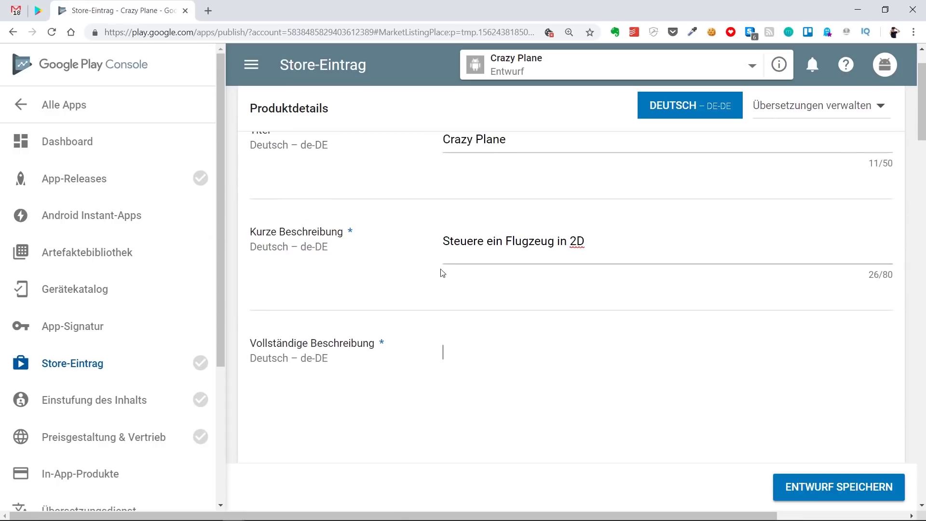
pyautogui.moveTo(442, 241); pyautogui.dragTo(606, 238)
pyautogui.click(606, 239)
pyautogui.click(481, 364)
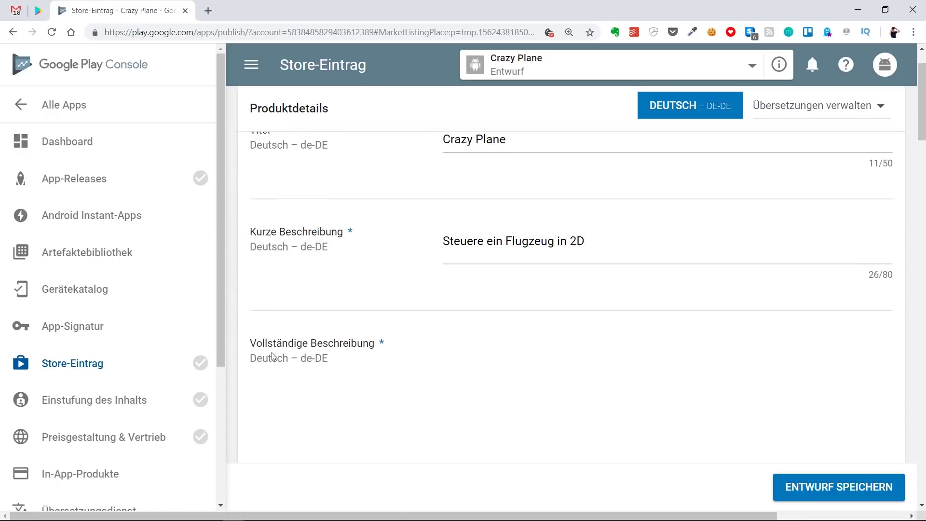
pyautogui.scroll(-1, 272, 357)
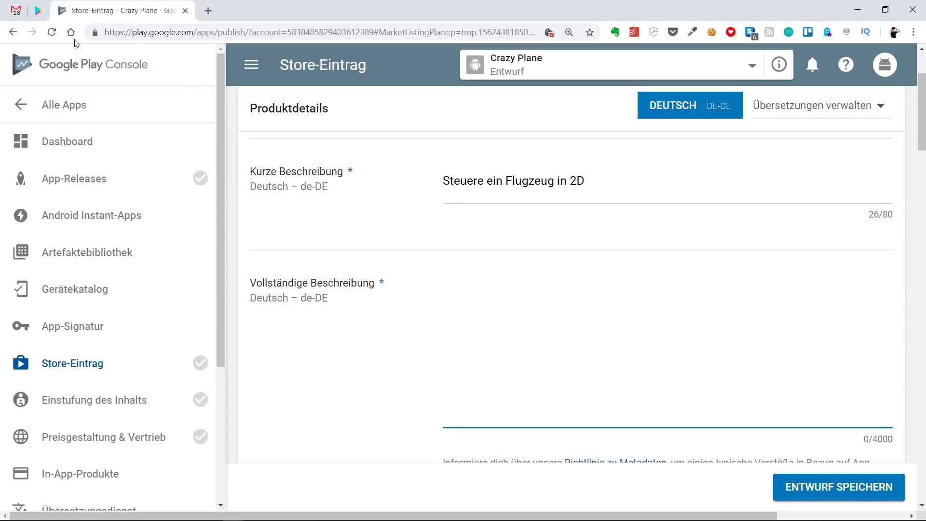
# Expand and select Fallout Shelter's full description on its Play Store page to study it.
pyautogui.click(39, 15)
pyautogui.scroll(-2, 555, 254)
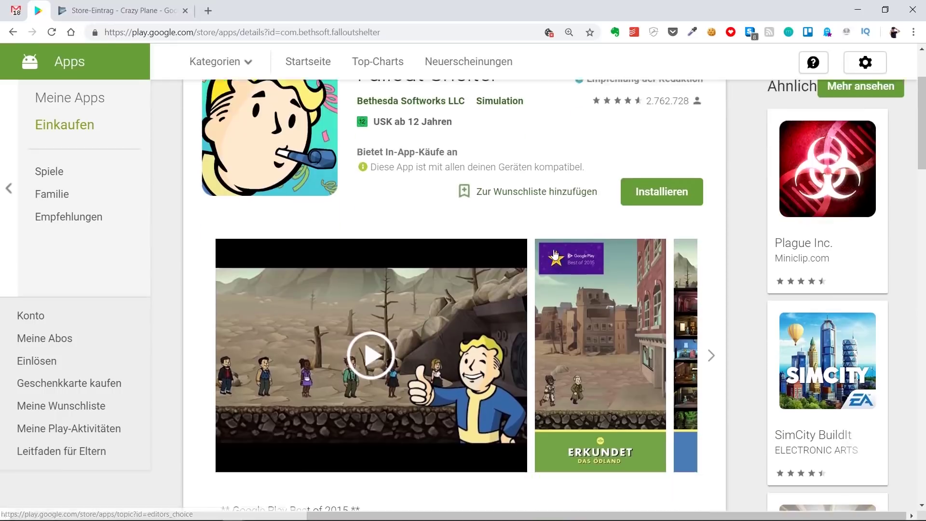
pyautogui.scroll(-7, 555, 255)
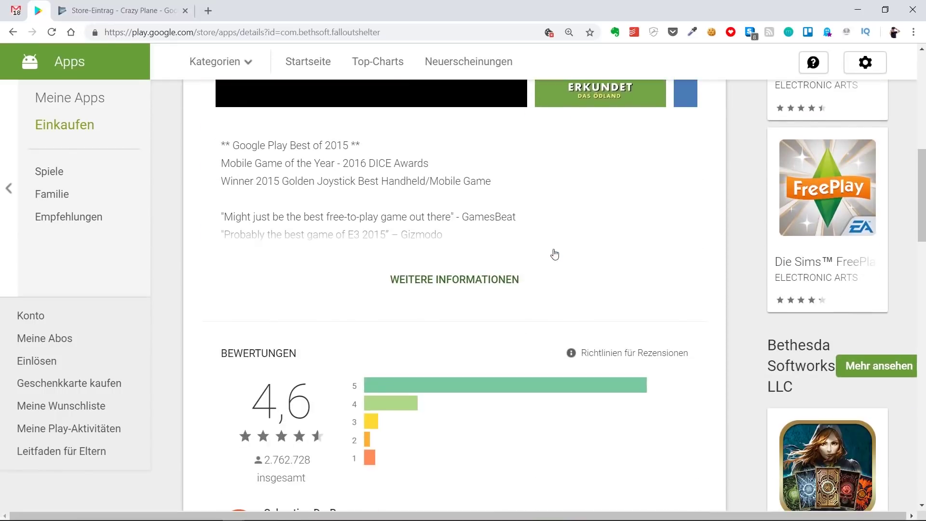
pyautogui.click(436, 281)
pyautogui.moveTo(221, 145); pyautogui.dragTo(403, 238)
pyautogui.scroll(-2, 403, 237)
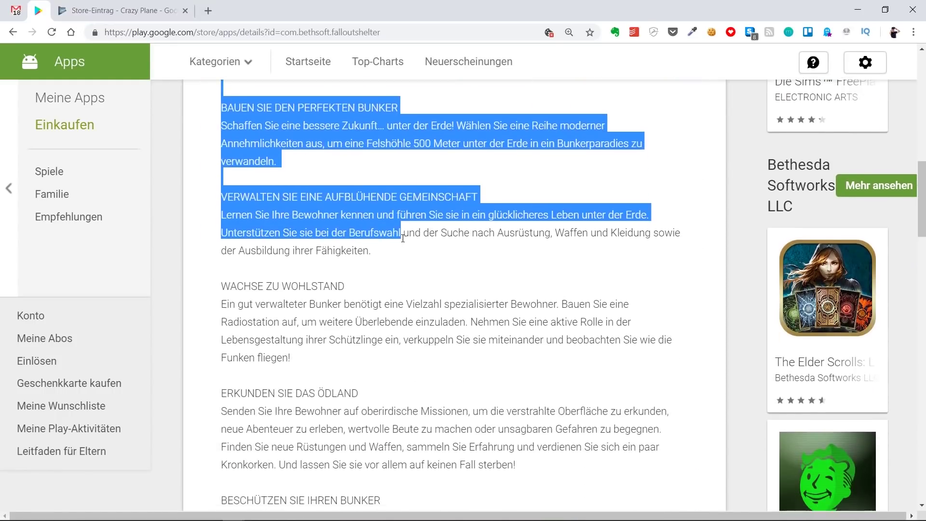
pyautogui.scroll(-5, 403, 237)
pyautogui.scroll(-1, 410, 231)
pyautogui.moveTo(403, 237); pyautogui.dragTo(609, 308)
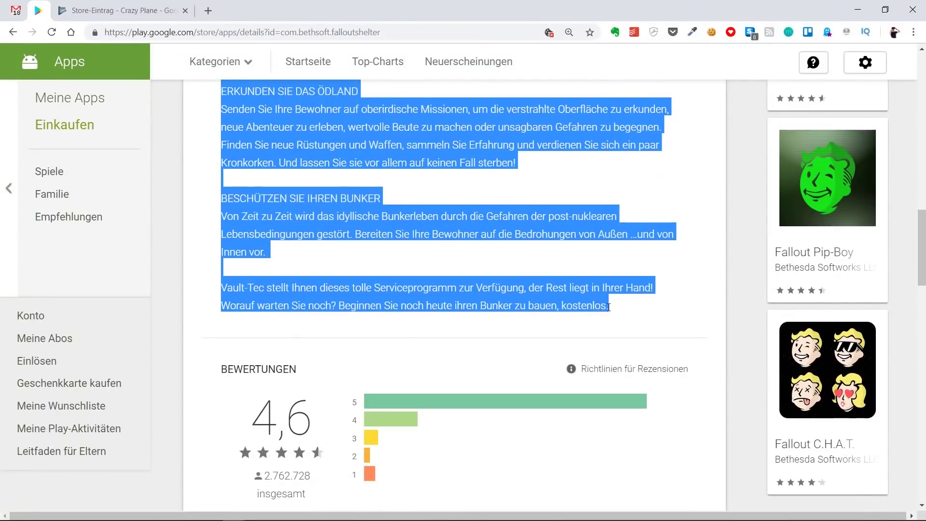
# Scroll back up and return to the Crazy Plane Store-Eintrag tab.
pyautogui.scroll(3, 377, 226)
pyautogui.scroll(3, 376, 225)
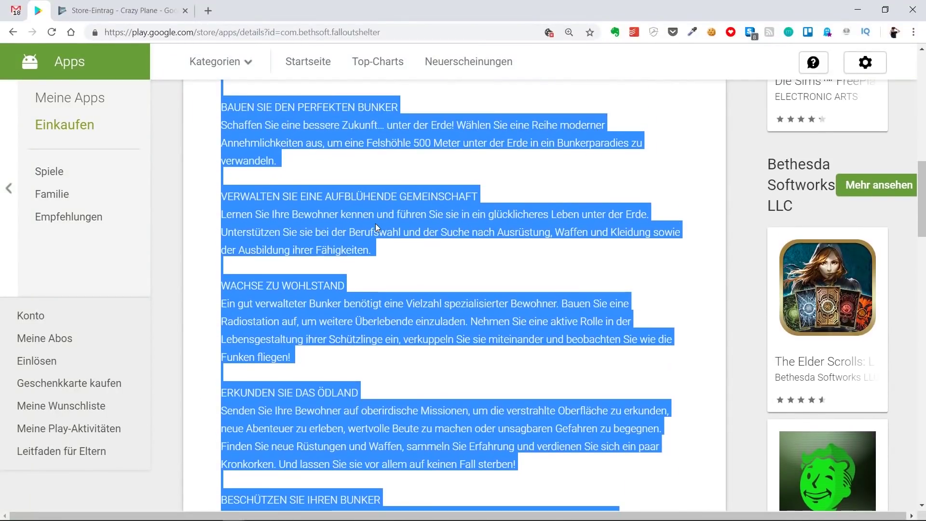
pyautogui.scroll(2, 377, 227)
pyautogui.hotkey('ctrl', 'Tab')
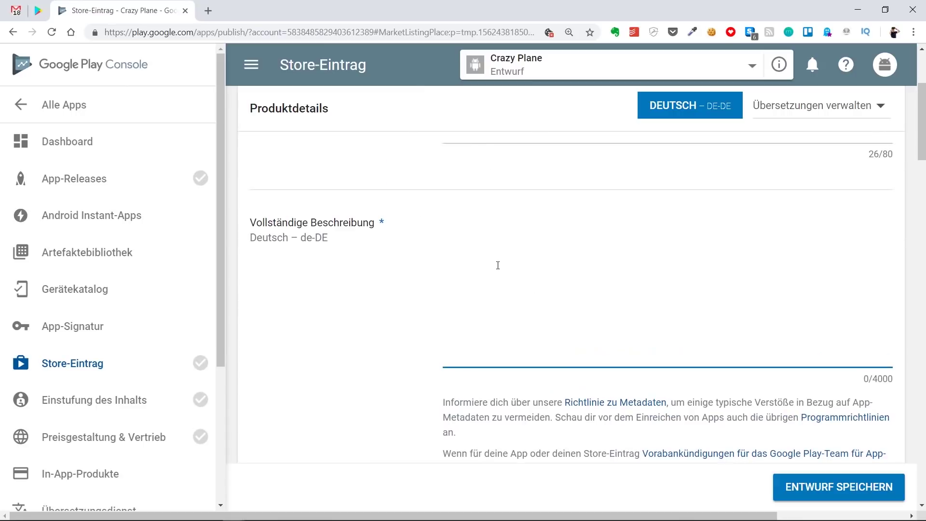
# Read the 'Richtlinie zu Metadaten' policy page, then come back to the Crazy Plane listing.
pyautogui.scroll(-3, 524, 273)
pyautogui.scroll(3, 533, 288)
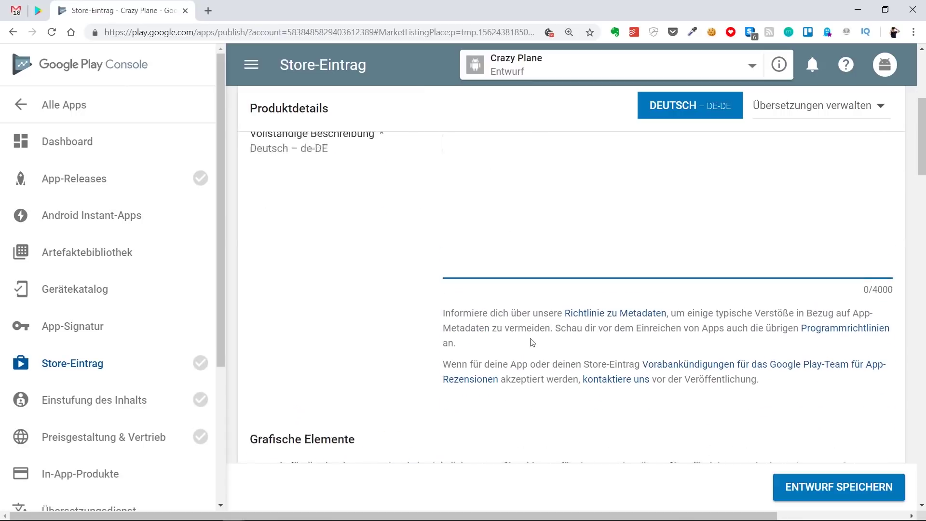
pyautogui.click(616, 403)
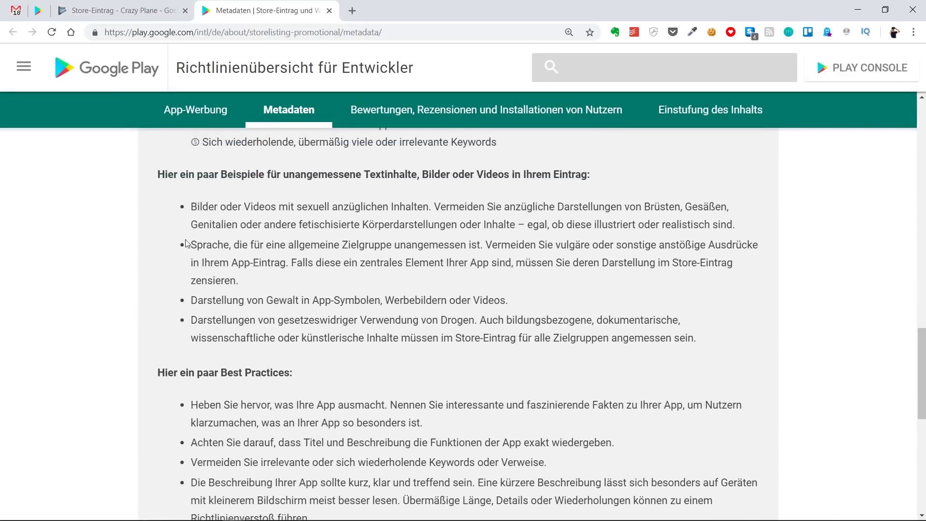
pyautogui.moveTo(283, 105); pyautogui.dragTo(287, 244)
pyautogui.click(214, 139)
pyautogui.click(126, 9)
# Paste 'Für alle überquerten Hindernisse erhältst du einen Punkt.' into Vollständige Beschreibung.
pyautogui.click(547, 327)
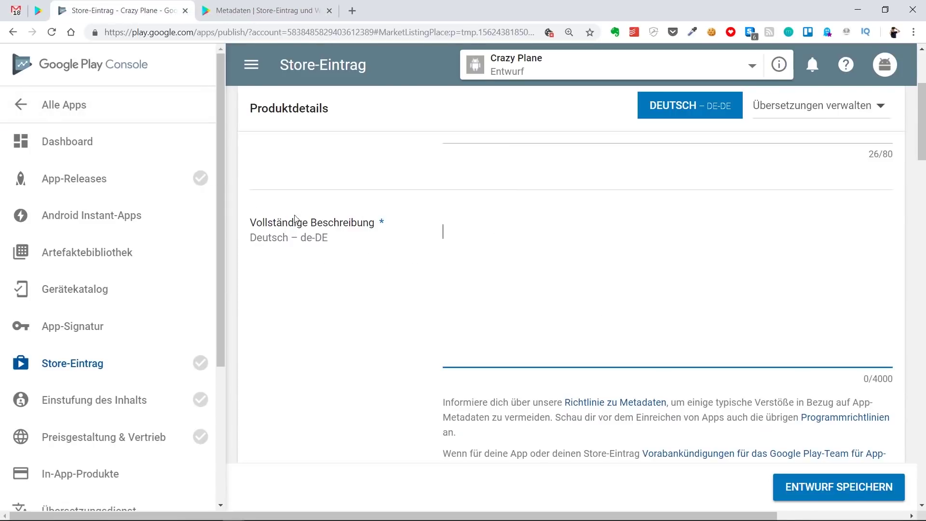
pyautogui.tripleClick(383, 222)
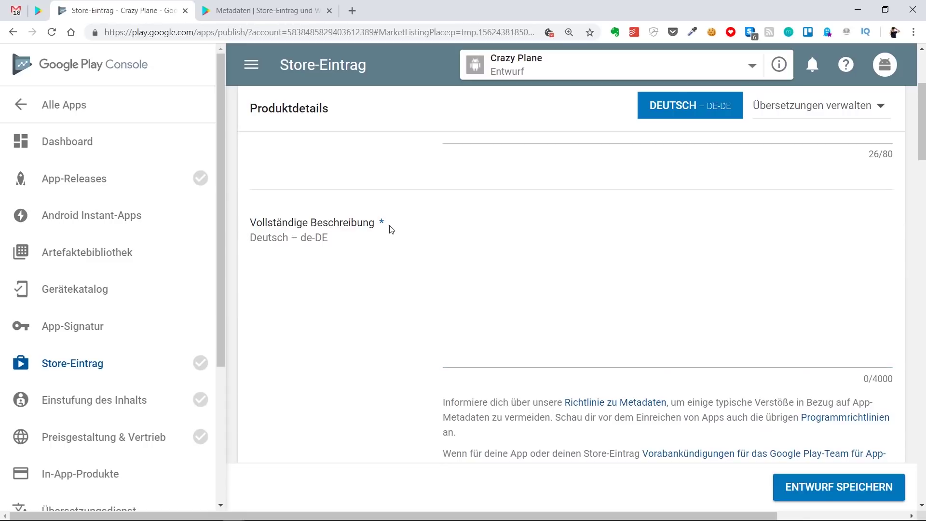
pyautogui.write('Für alle überquerten Hindernisse erhältst du einen Punkt.')
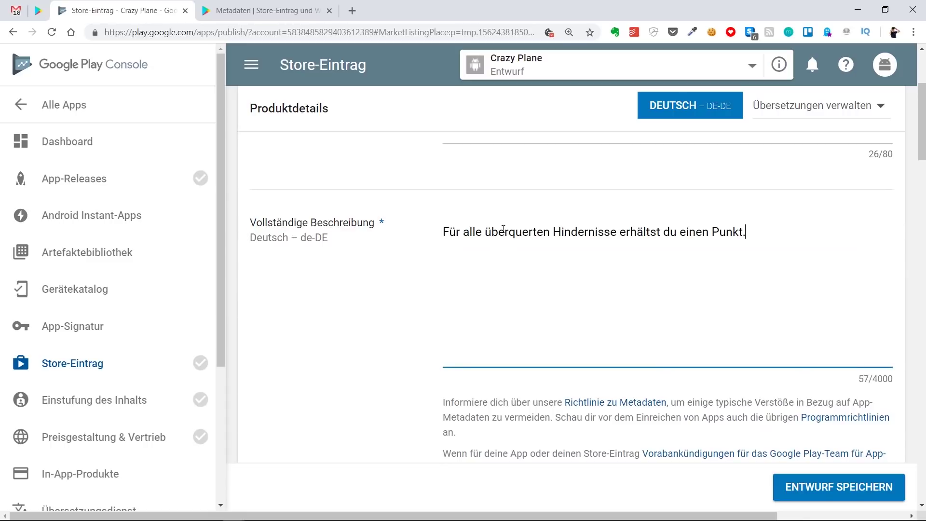
pyautogui.moveTo(445, 233); pyautogui.dragTo(871, 243)
pyautogui.click(588, 234)
pyautogui.scroll(-1, 537, 296)
pyautogui.moveTo(537, 296); pyautogui.dragTo(299, 178)
pyautogui.click(562, 223)
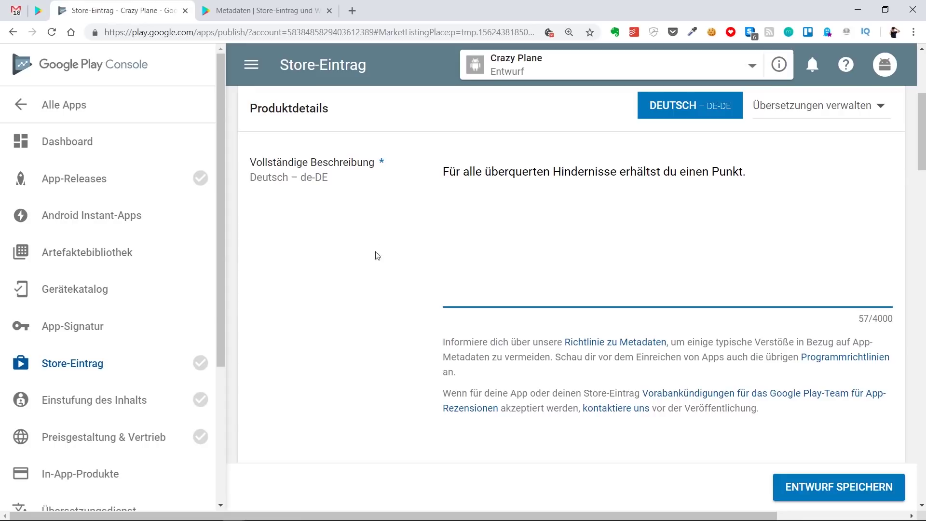
pyautogui.scroll(5, 680, 242)
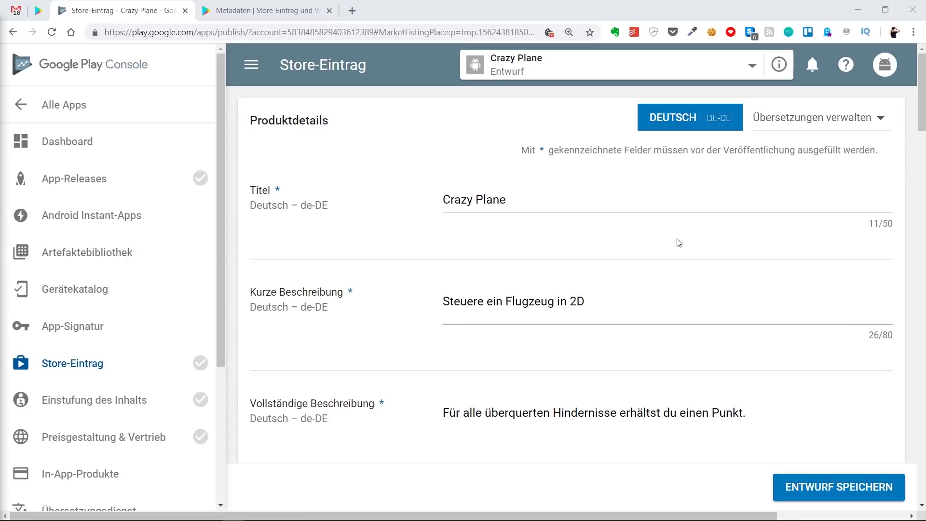
# Save the Crazy Plane listing draft (ENTWURF SPEICHERN) and open the app from Alle Apps.
pyautogui.click(822, 488)
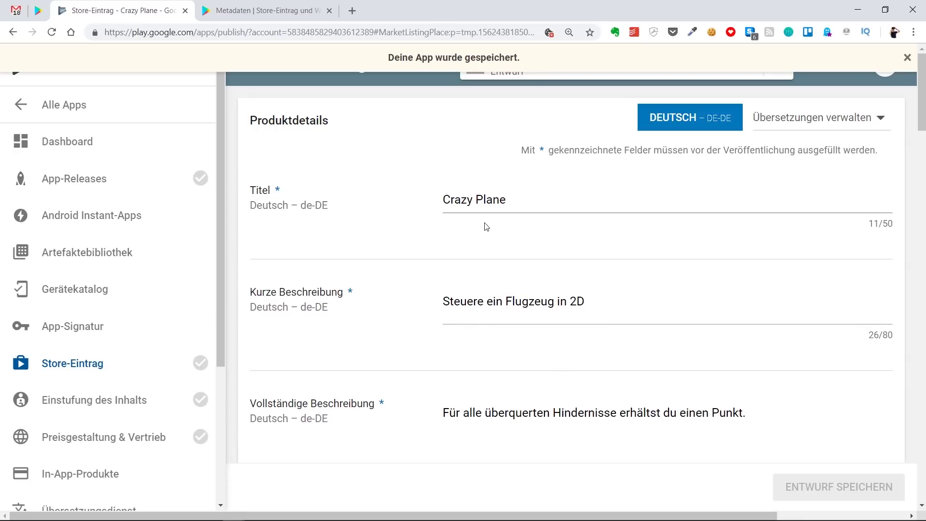
pyautogui.click(123, 78)
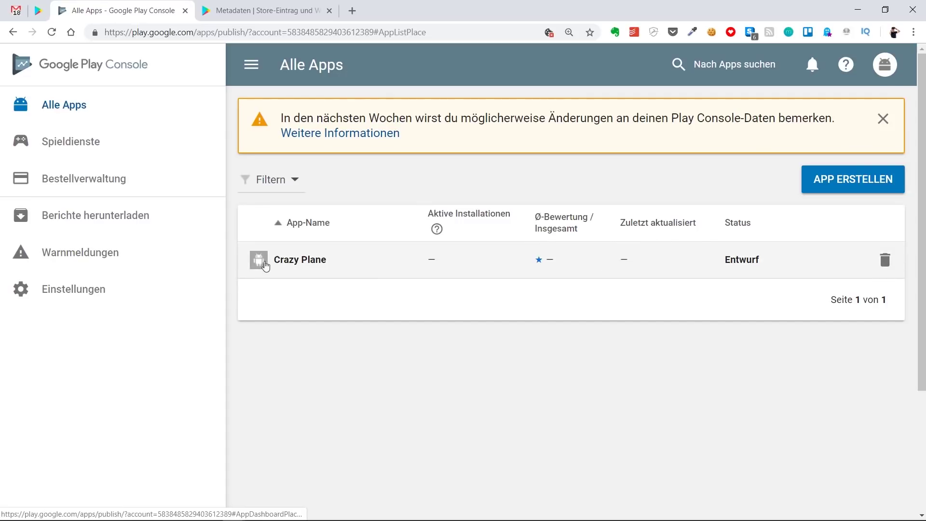
pyautogui.click(307, 268)
pyautogui.click(303, 261)
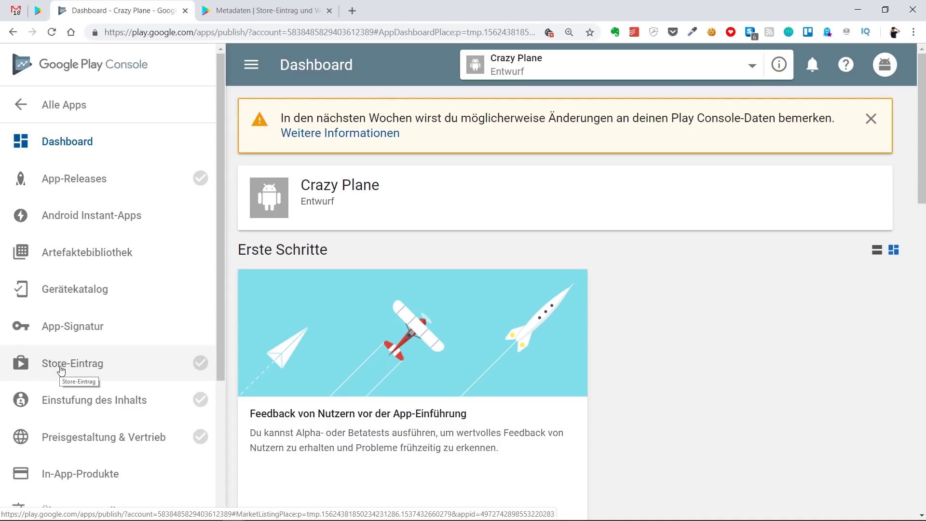
pyautogui.click(62, 371)
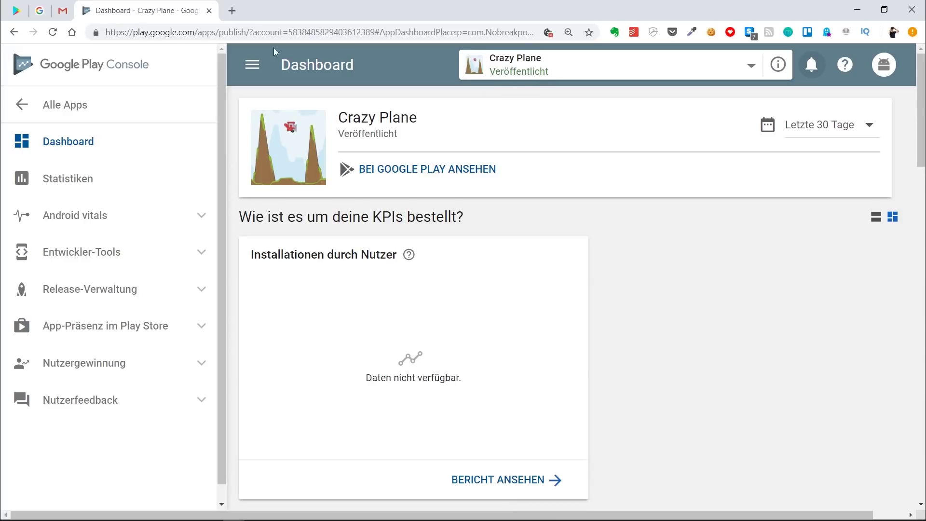
pyautogui.click(63, 11)
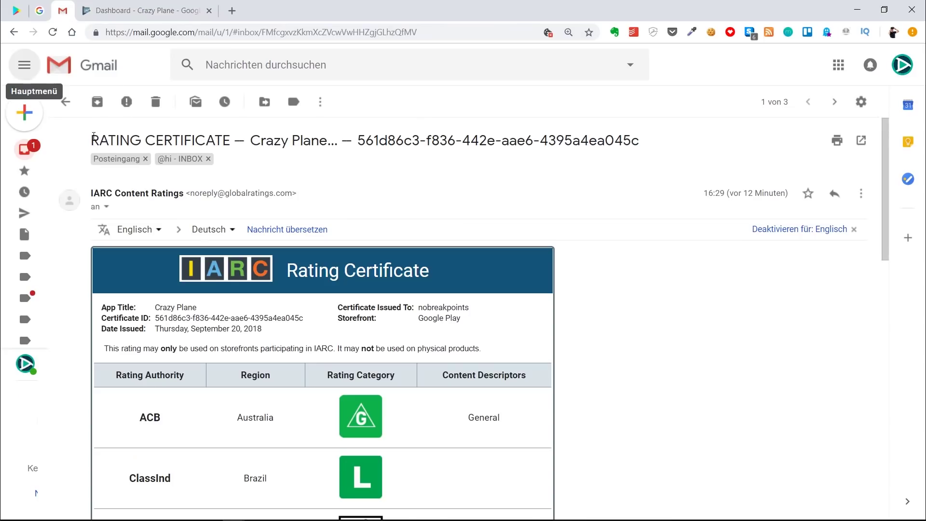
pyautogui.moveTo(91, 140); pyautogui.dragTo(236, 144)
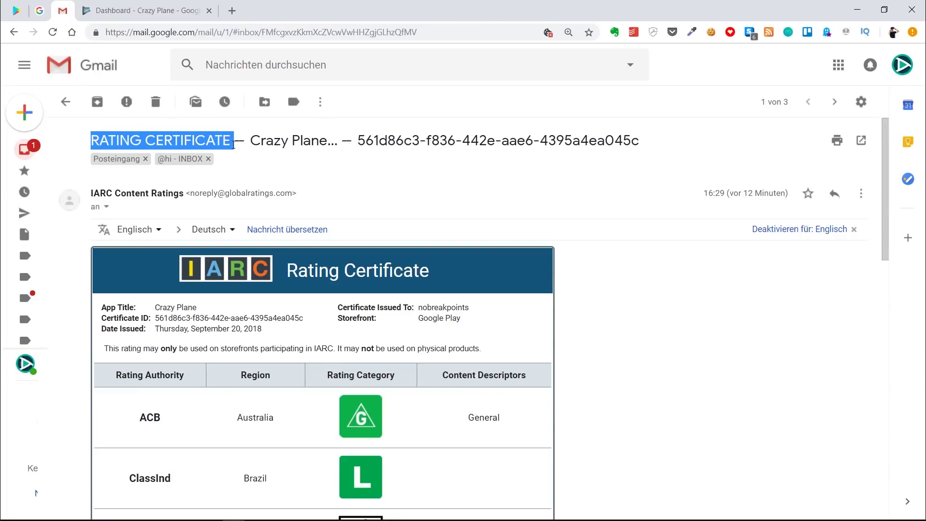
pyautogui.click(328, 304)
pyautogui.scroll(-3, 215, 282)
pyautogui.scroll(-3, 215, 282)
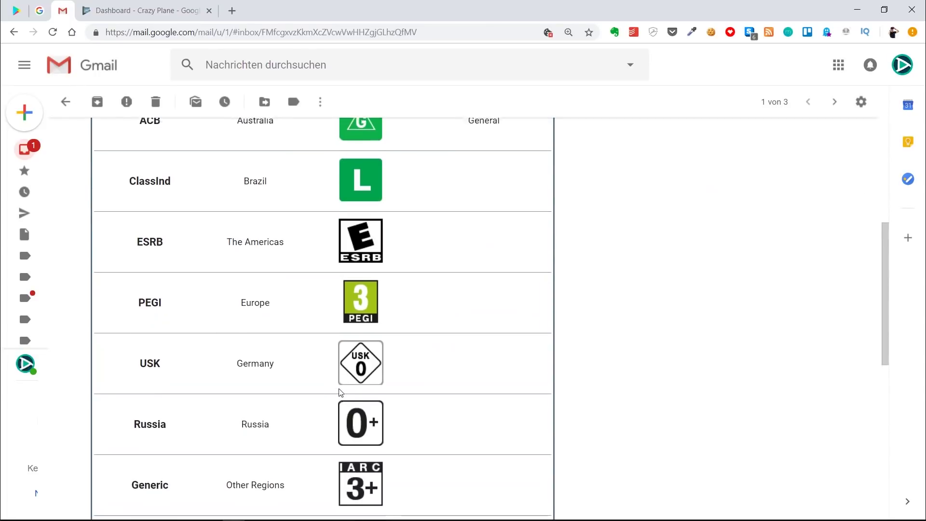
pyautogui.scroll(6, 340, 392)
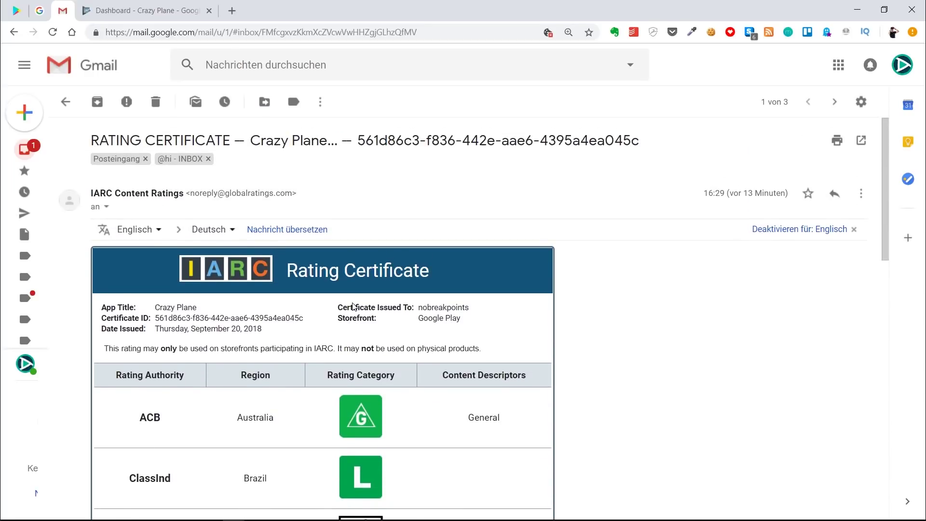
pyautogui.hotkey('ctrl', 'Tab')
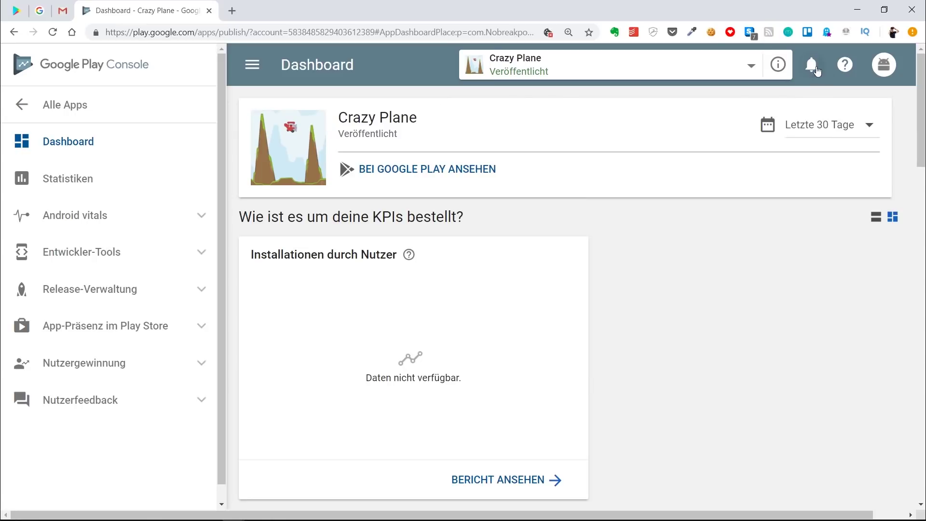
pyautogui.click(815, 69)
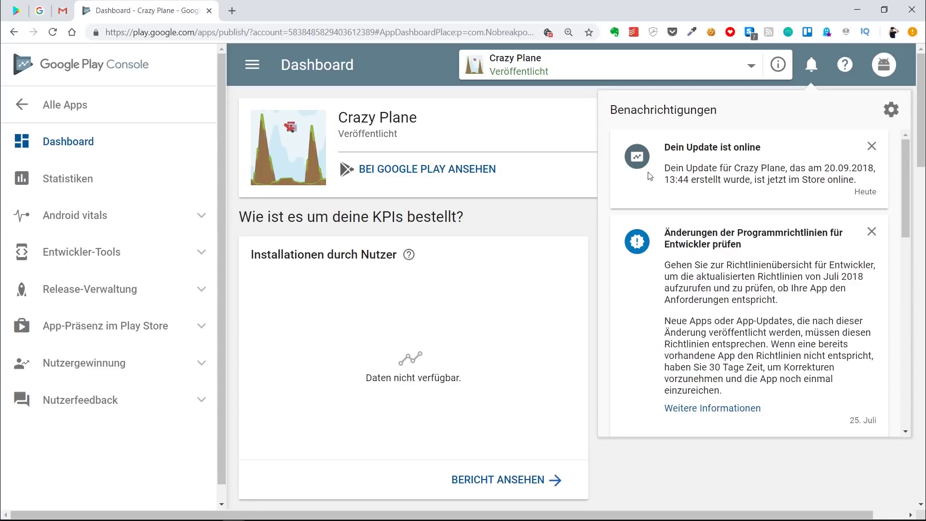
pyautogui.moveTo(666, 178); pyautogui.dragTo(691, 179)
pyautogui.click(70, 15)
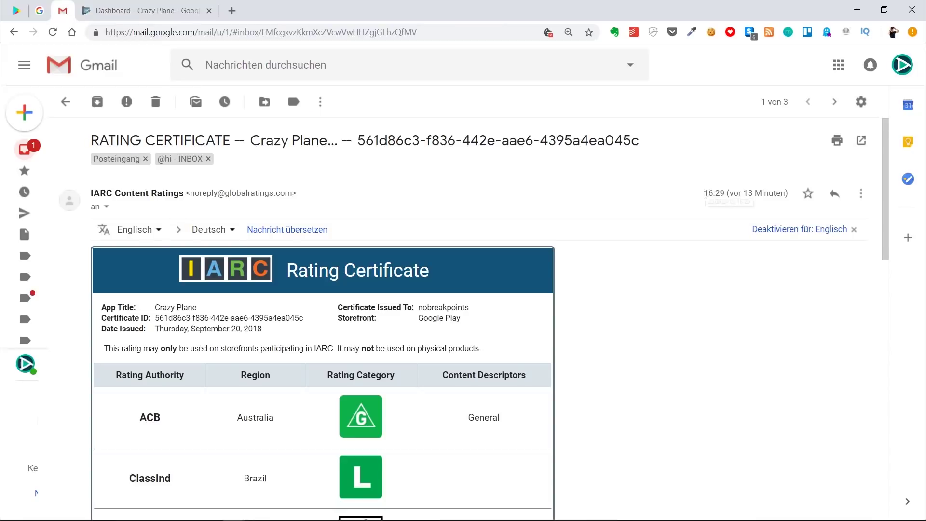
pyautogui.moveTo(706, 194); pyautogui.dragTo(723, 195)
pyautogui.hotkey('ctrl', 'Tab')
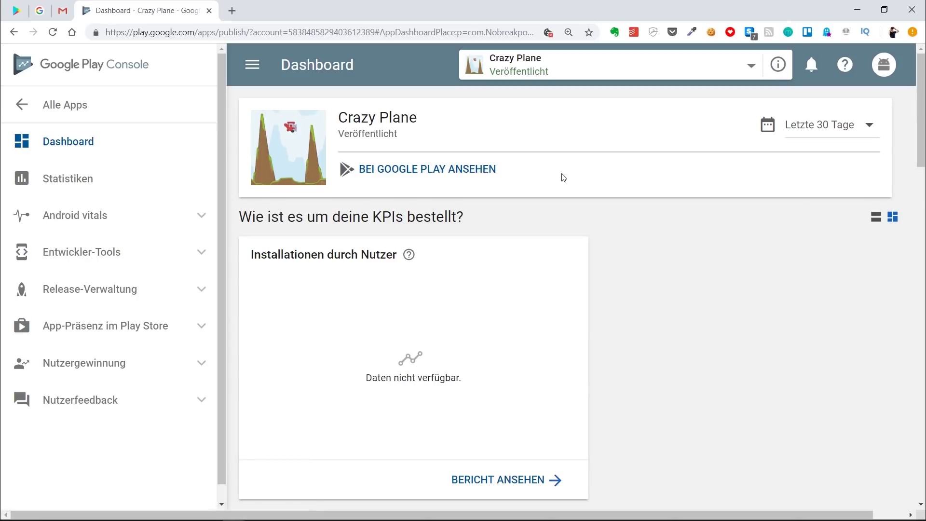
pyautogui.click(103, 149)
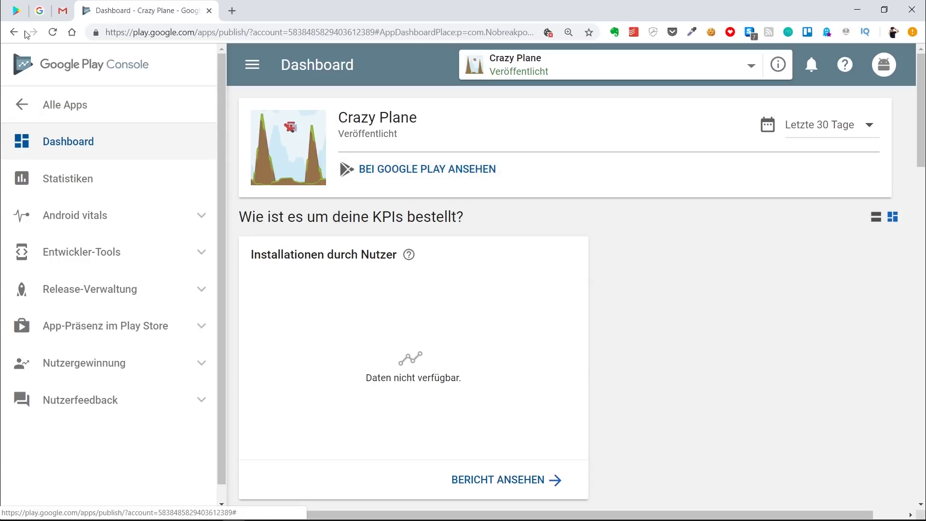
# Open Crazy Plane's live Play Store page from the dashboard's BEI GOOGLE PLAY ANSEHEN link.
pyautogui.click(16, 10)
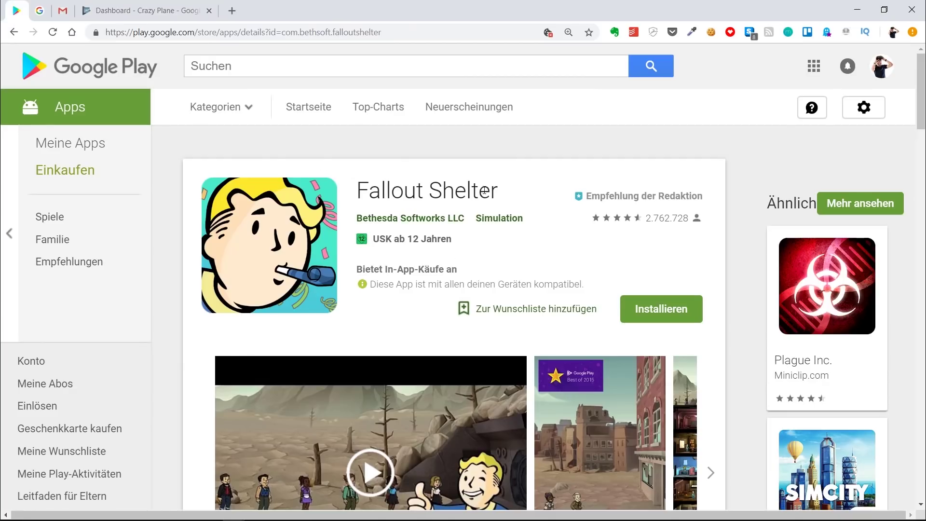
pyautogui.click(158, 10)
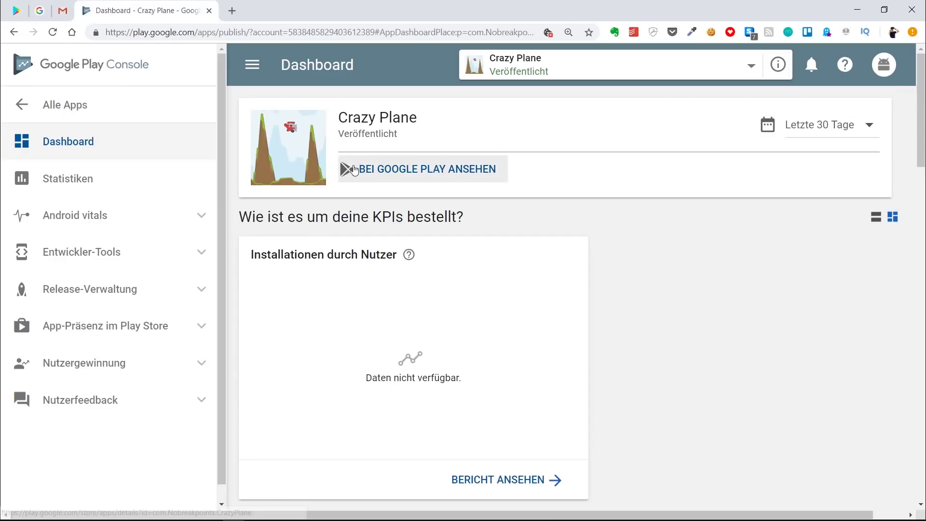
pyautogui.click(449, 172)
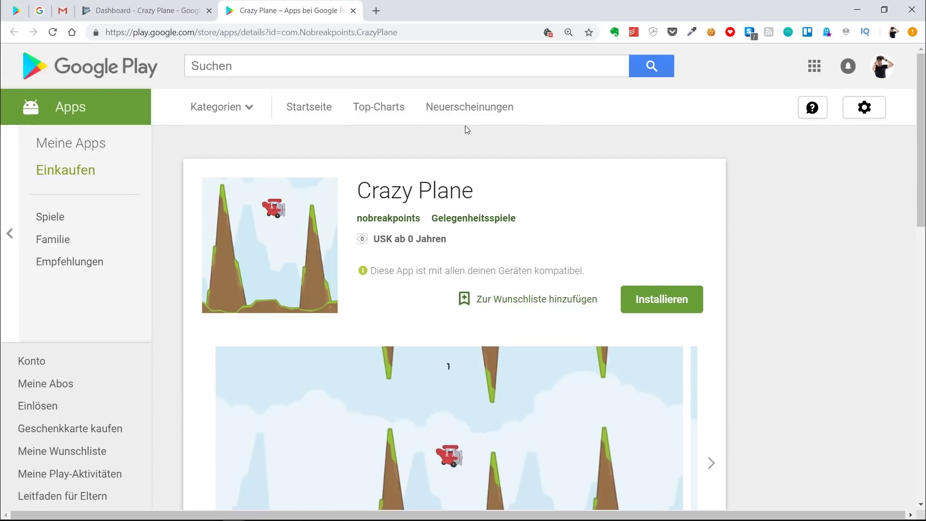